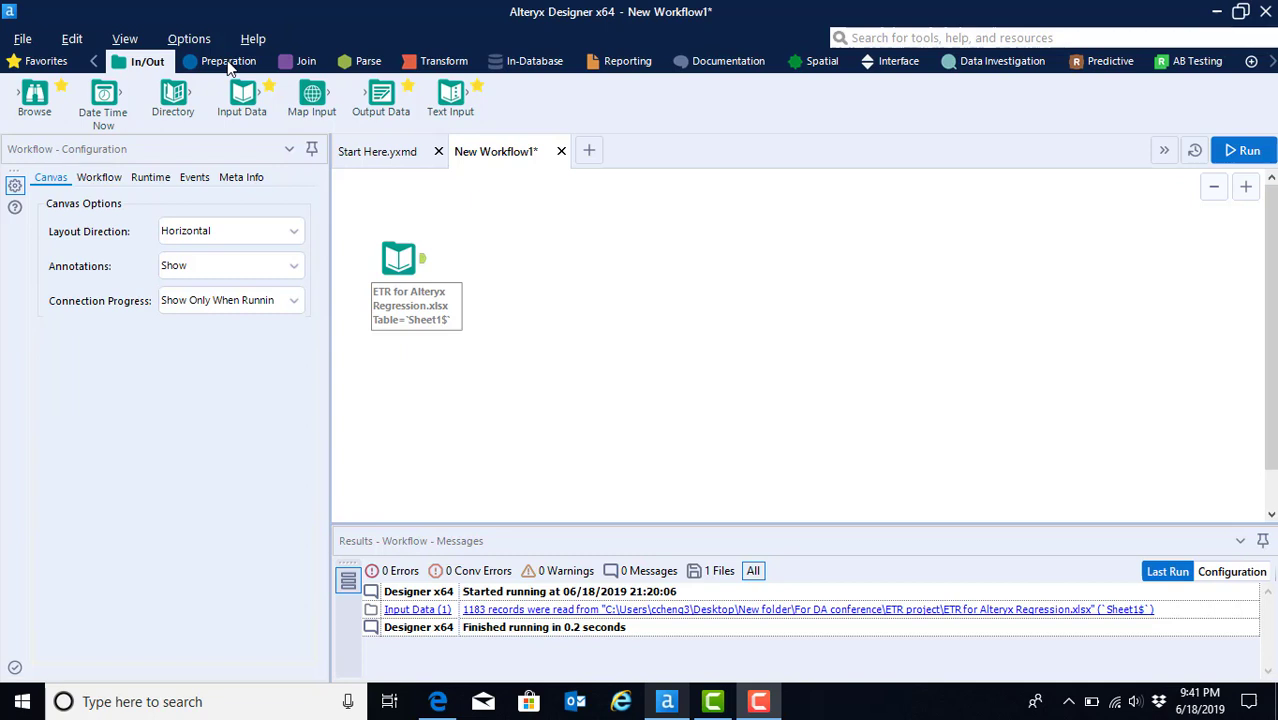
- Show the Preparation tool palette and scroll through its tools to the end and back
click(227, 60)
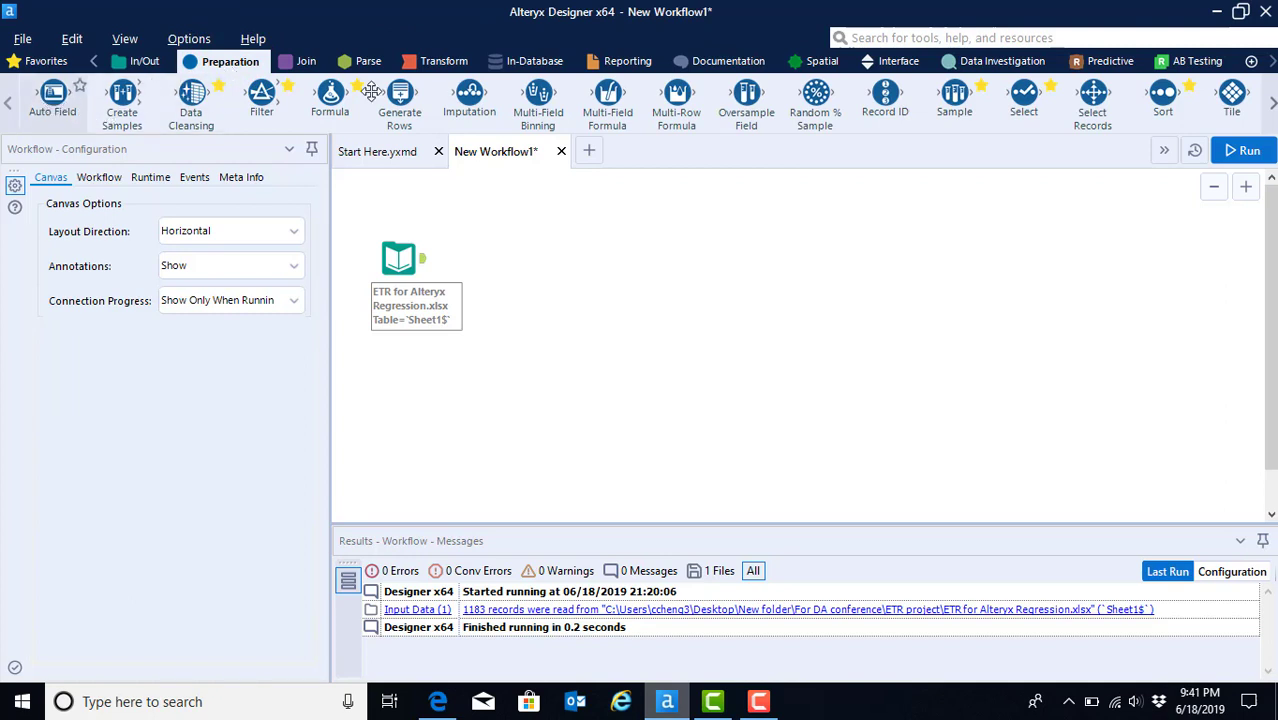
click(1272, 108)
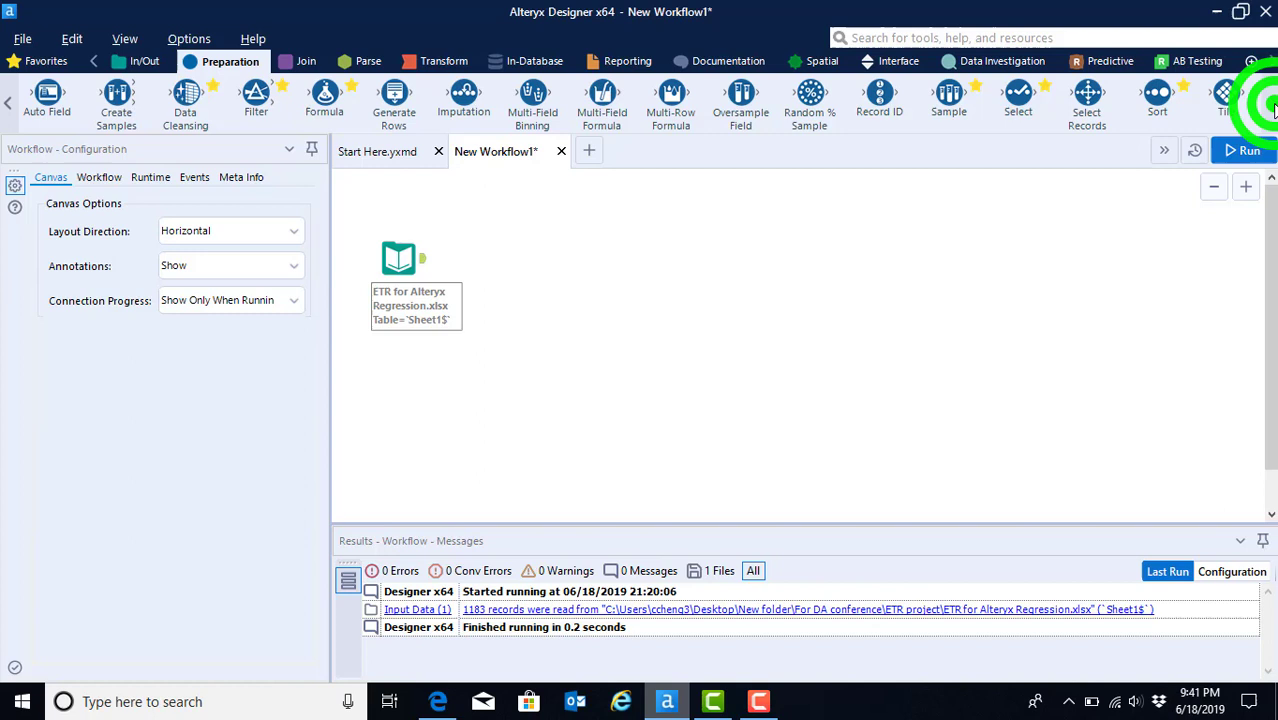
click(8, 104)
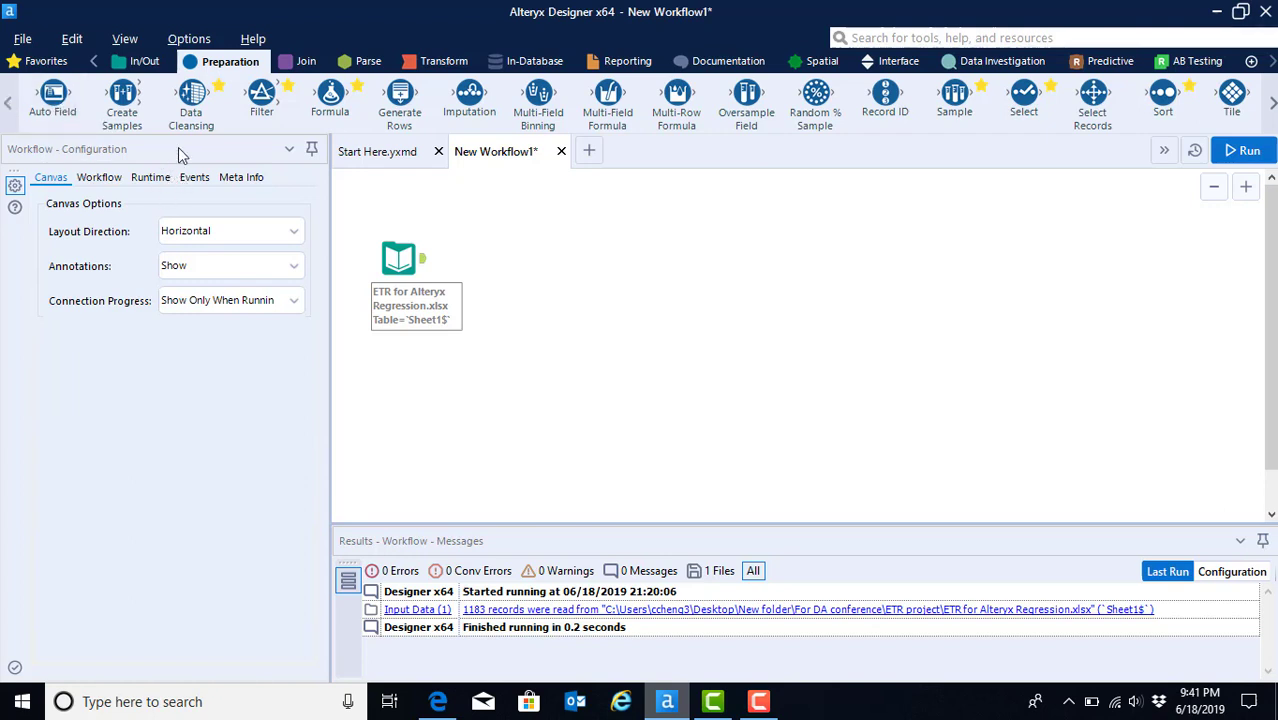
- Drop a Data Cleansing tool beside the ETR Input Data tool so it connects
click(192, 94)
drag(192, 94, 491, 261)
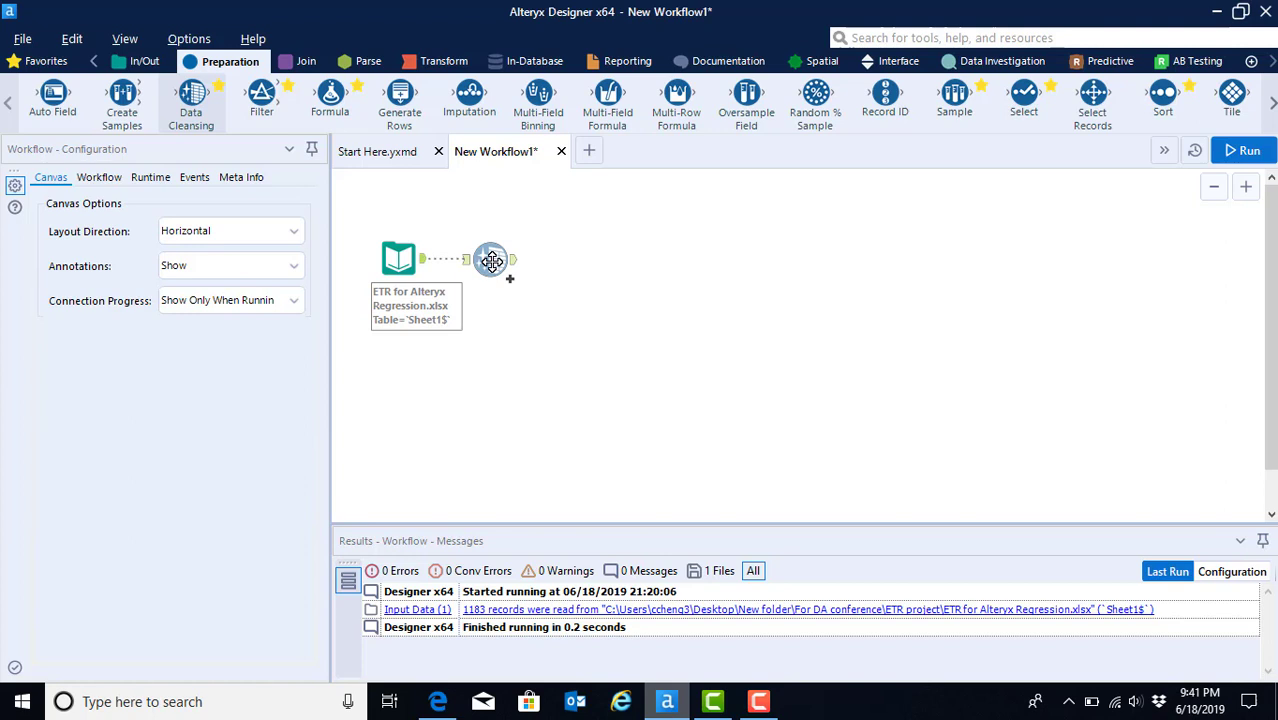
drag(491, 262, 491, 262)
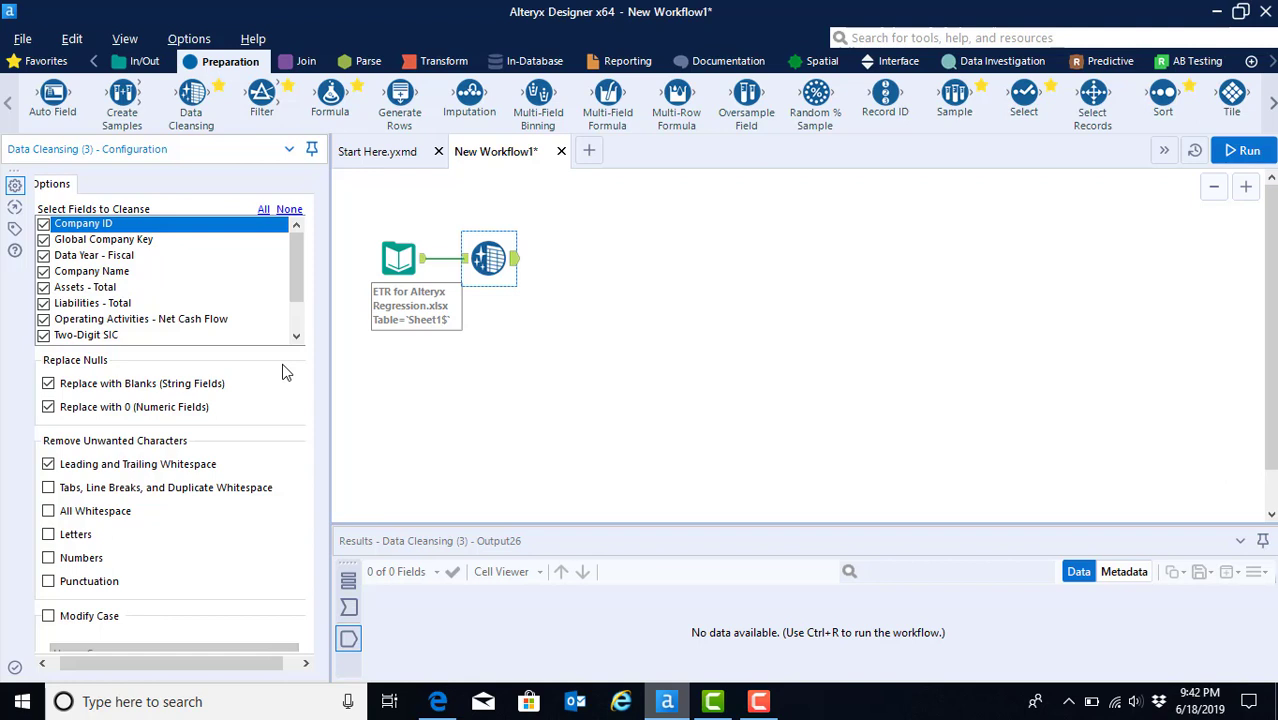
mouse_move(292, 260)
mouse_down()
mouse_move(293, 320)
mouse_move(296, 252)
mouse_up()
- Turn off Replace with Blanks and Replace with 0, then run to get 1,183 records
click(48, 383)
click(50, 407)
click(1237, 150)
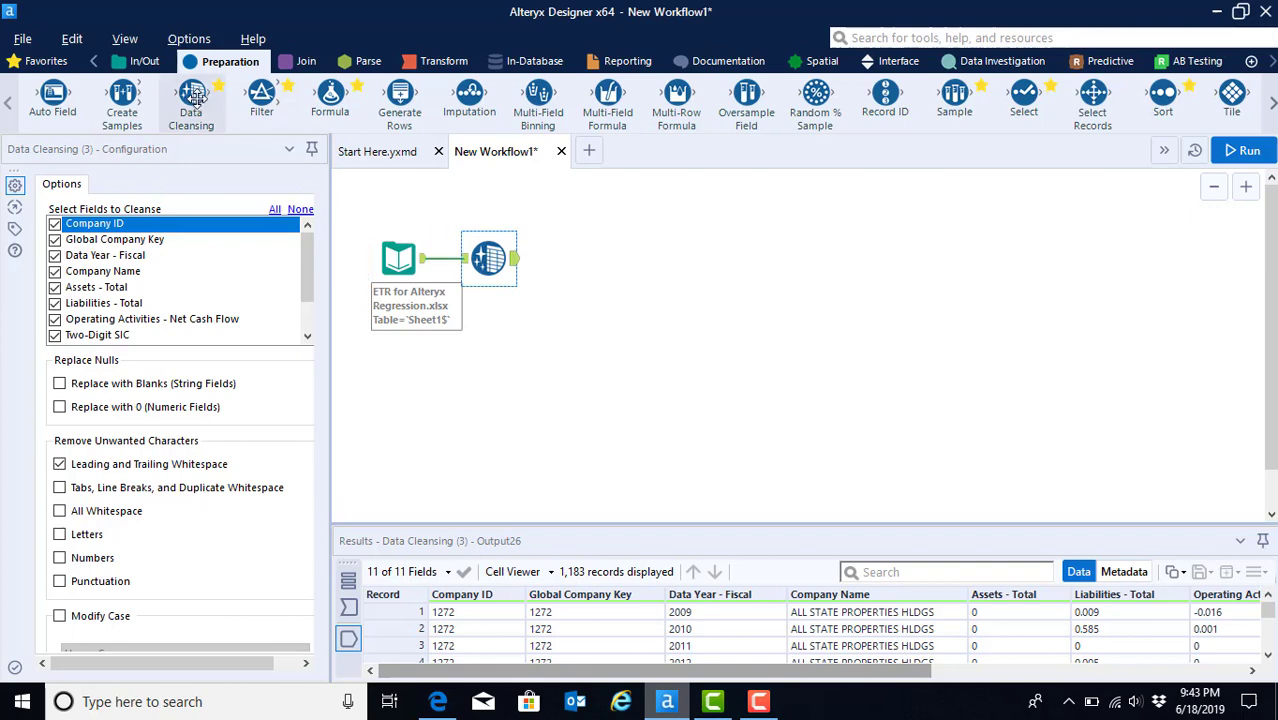
- Add a second Data Cleansing tool with nulls and whitespace options off and Punctuation on
drag(193, 93, 576, 259)
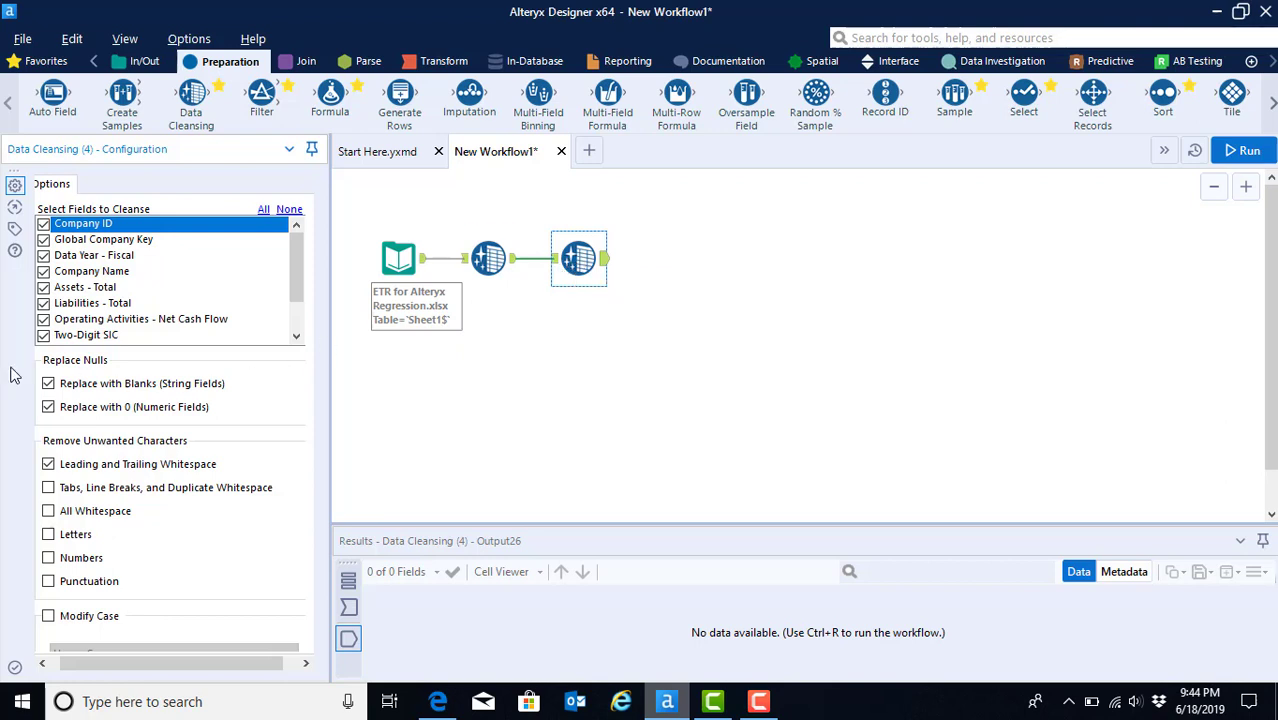
click(48, 383)
click(48, 406)
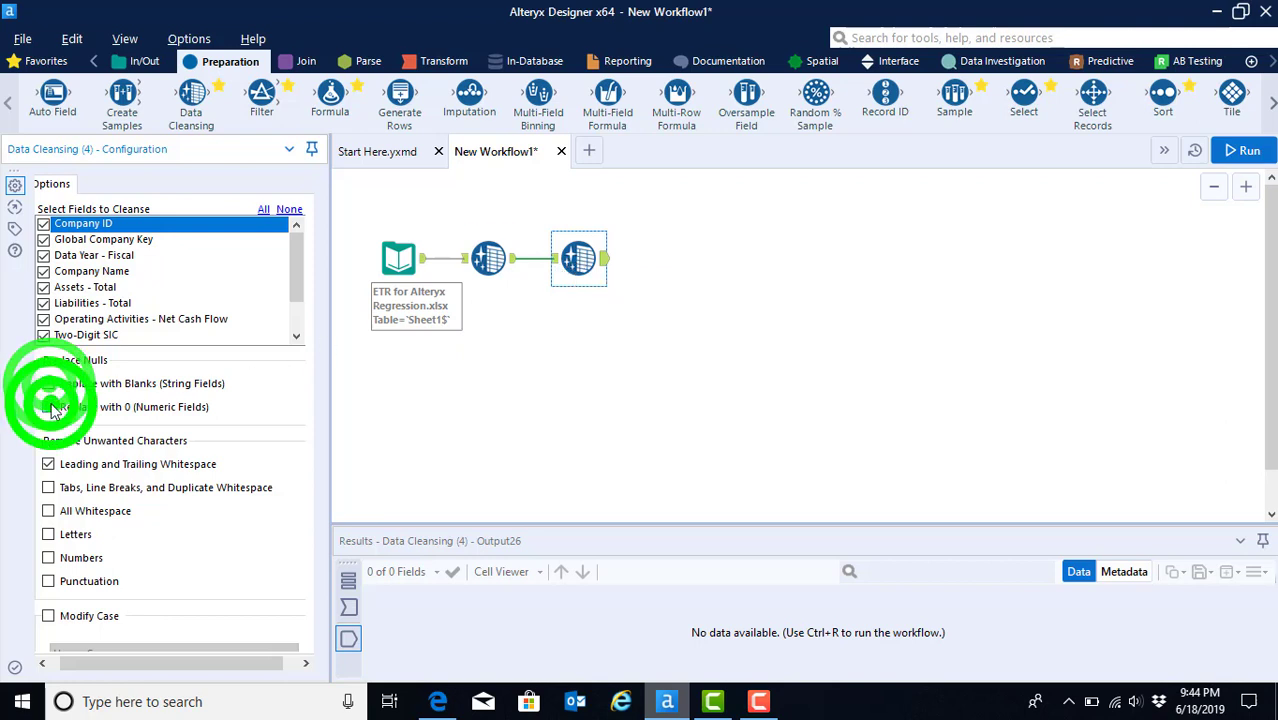
click(48, 465)
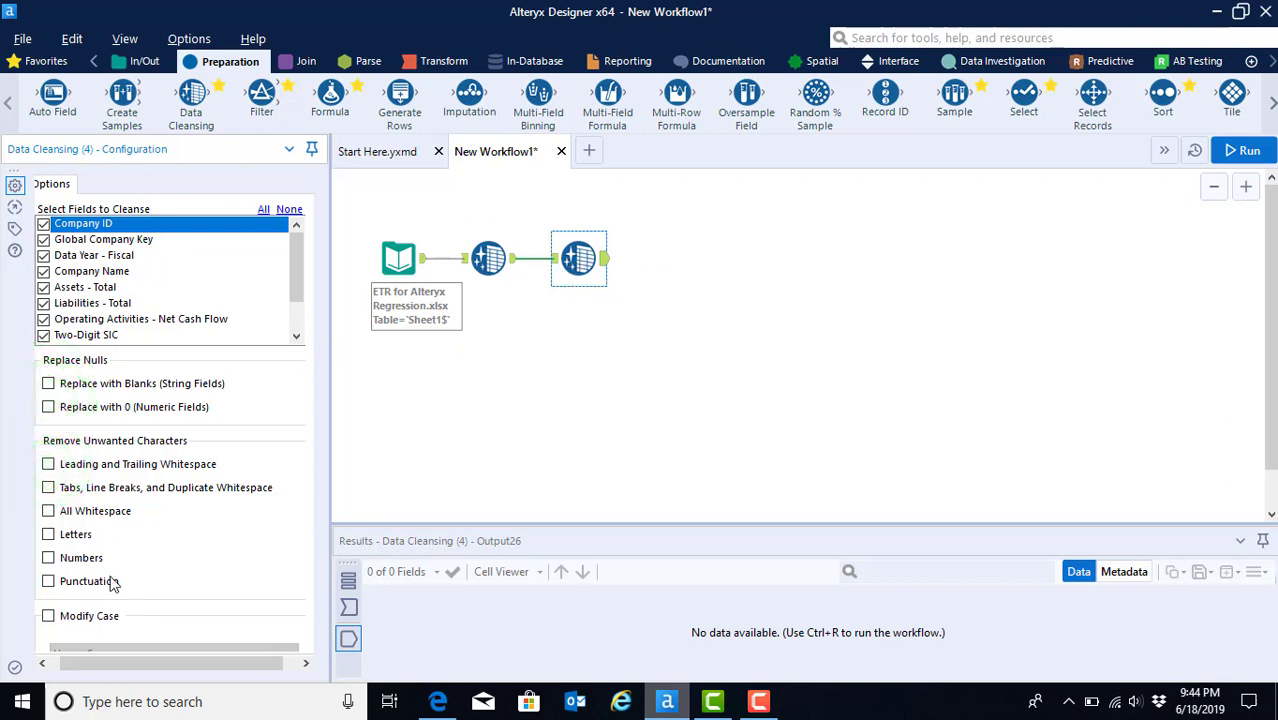
click(48, 581)
- Run the workflow through both Data Cleansing tools and view the workflow messages
click(1243, 150)
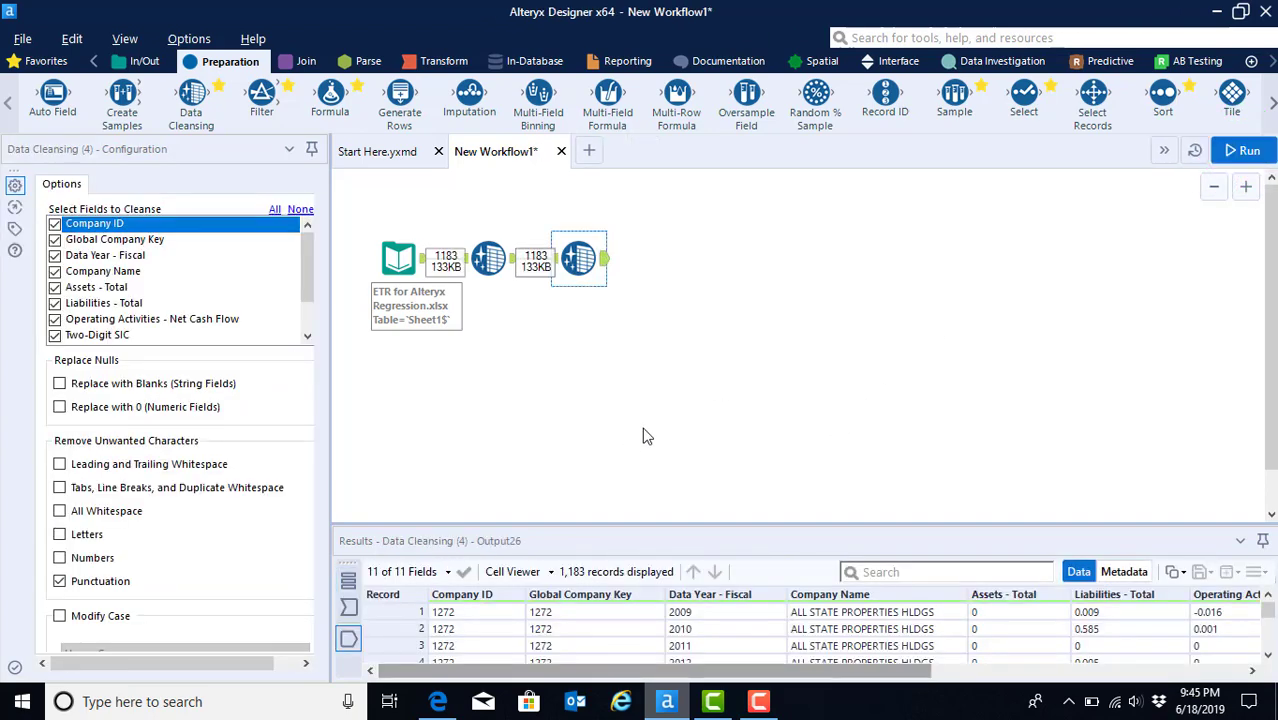
click(707, 354)
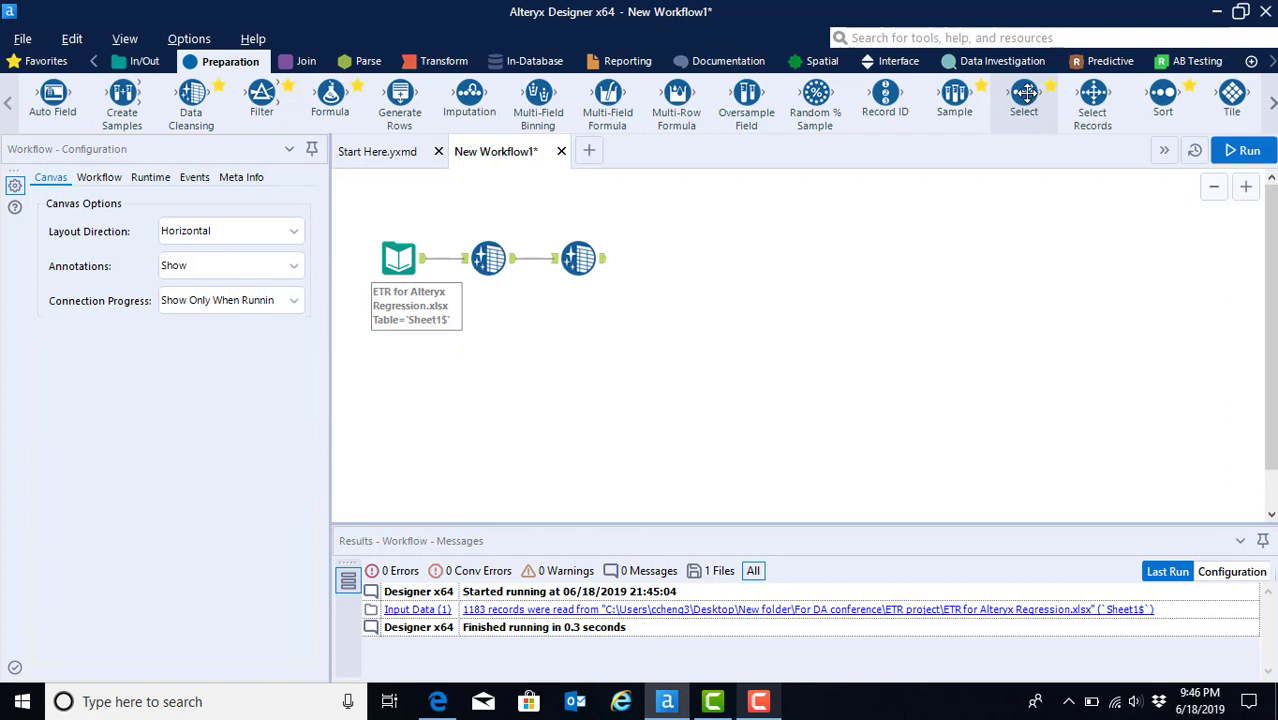
- Connect a Select tool after the second Data Cleansing tool and uncheck the *Unknown field
drag(1026, 93, 683, 261)
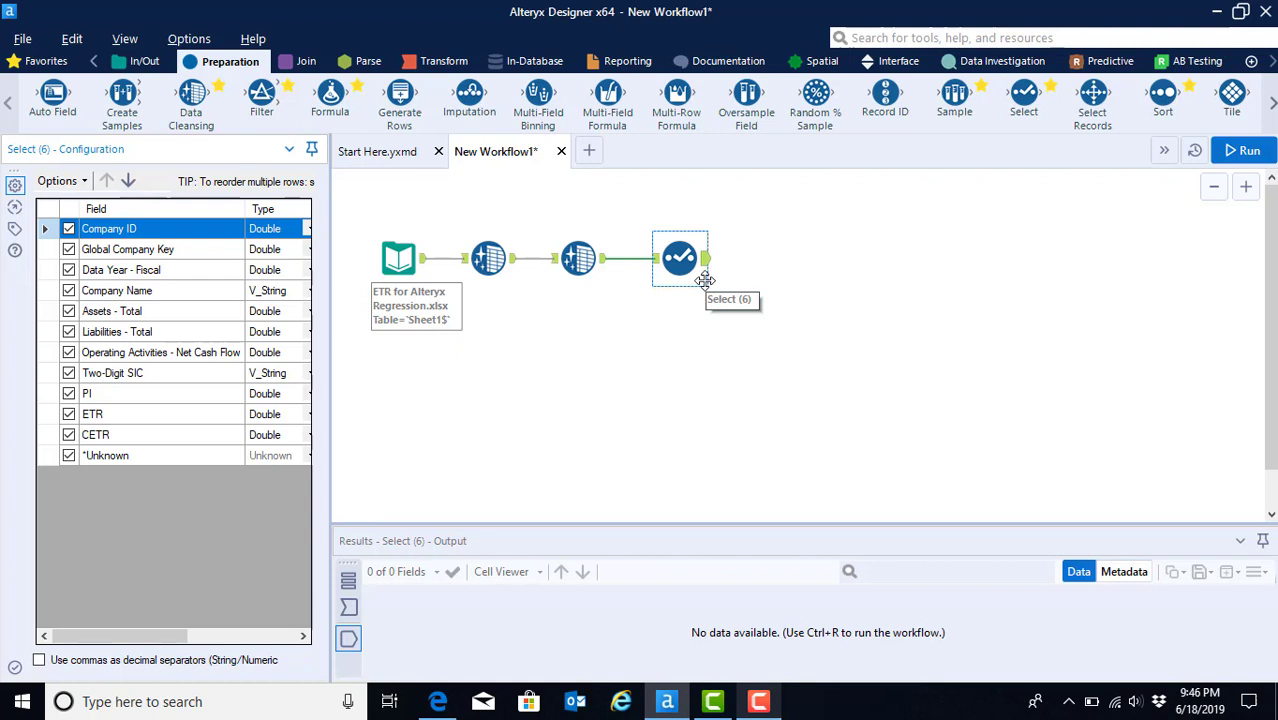
click(68, 455)
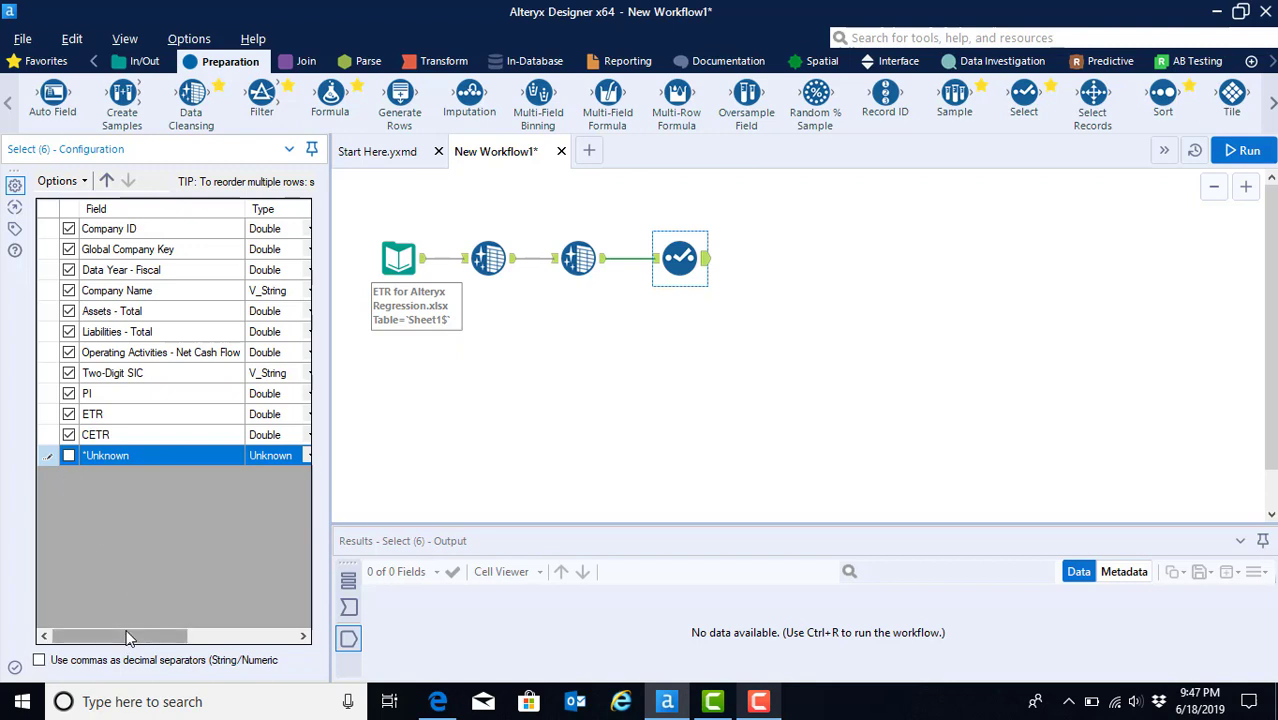
drag(127, 637, 199, 645)
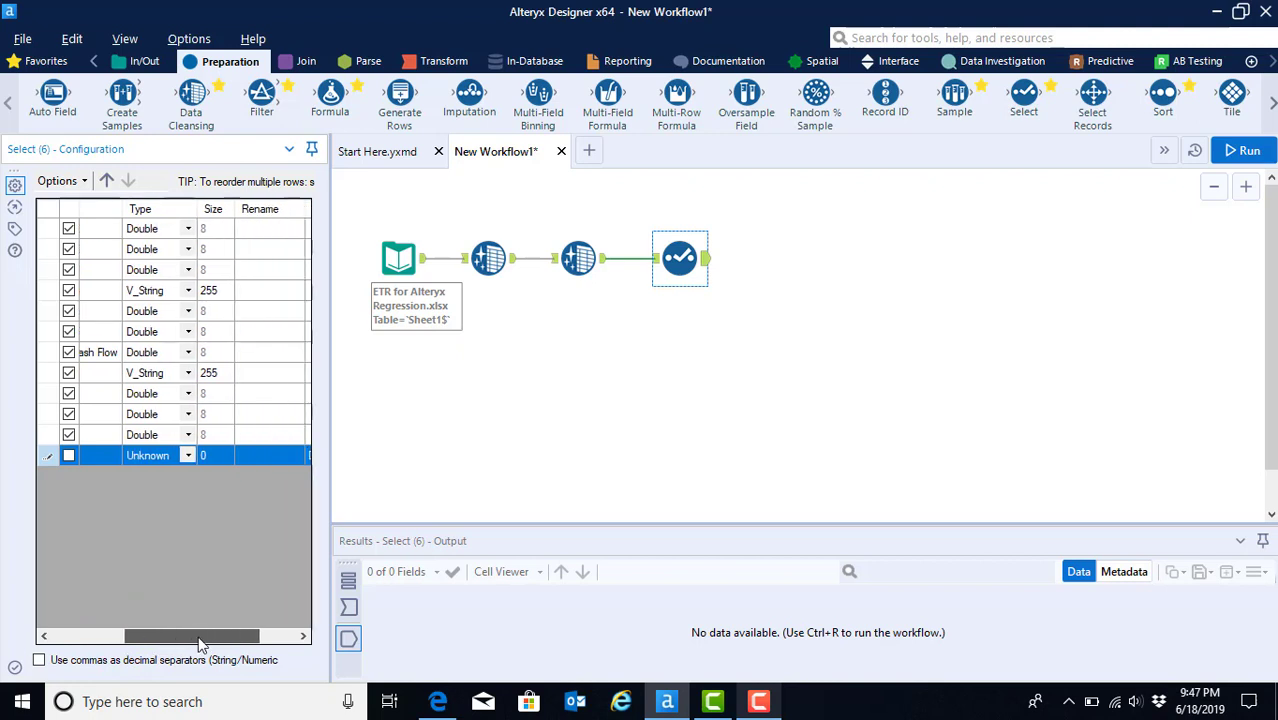
drag(199, 645, 120, 641)
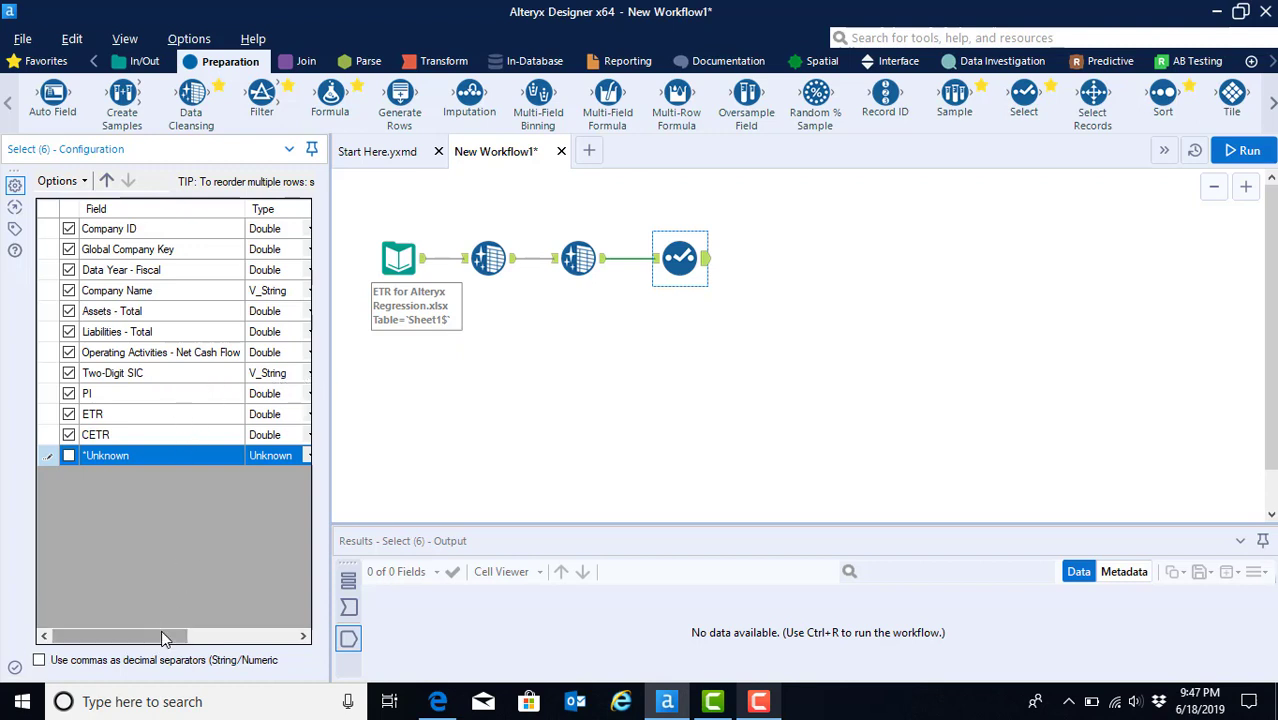
- Change Two-Digit SIC's type to Double in the Select tool and run the workflow
drag(160, 632, 170, 632)
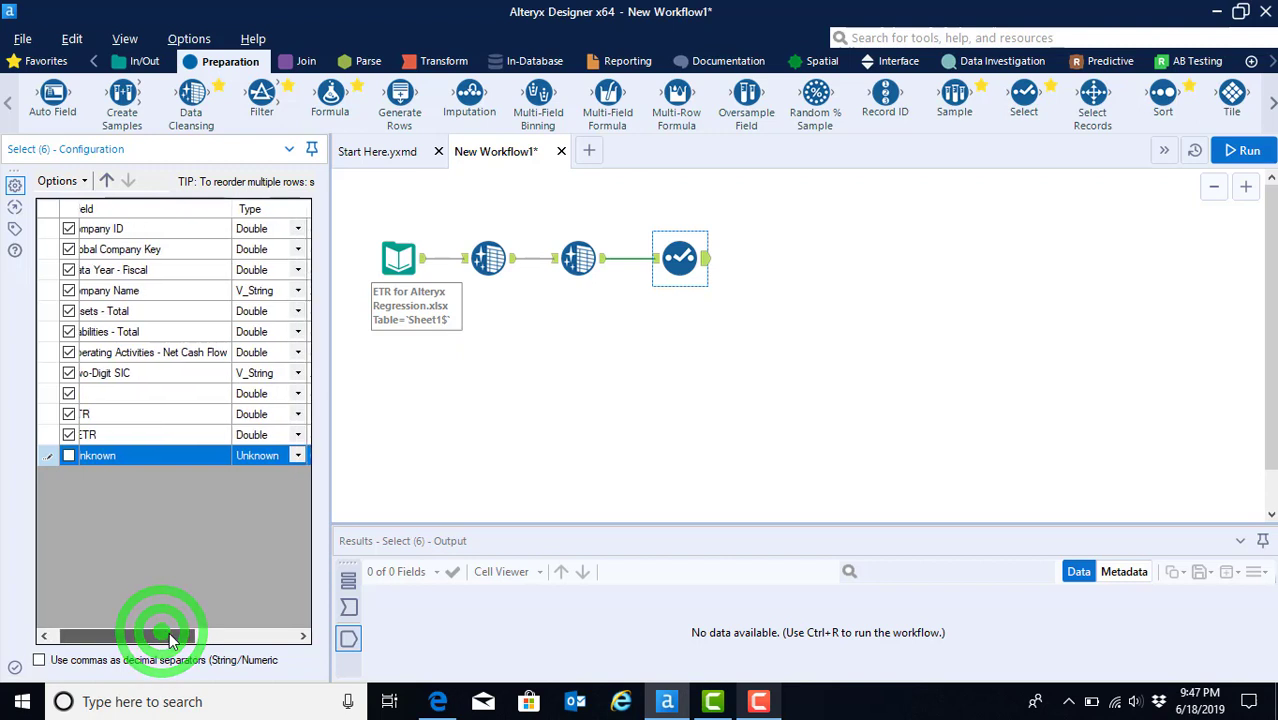
click(297, 373)
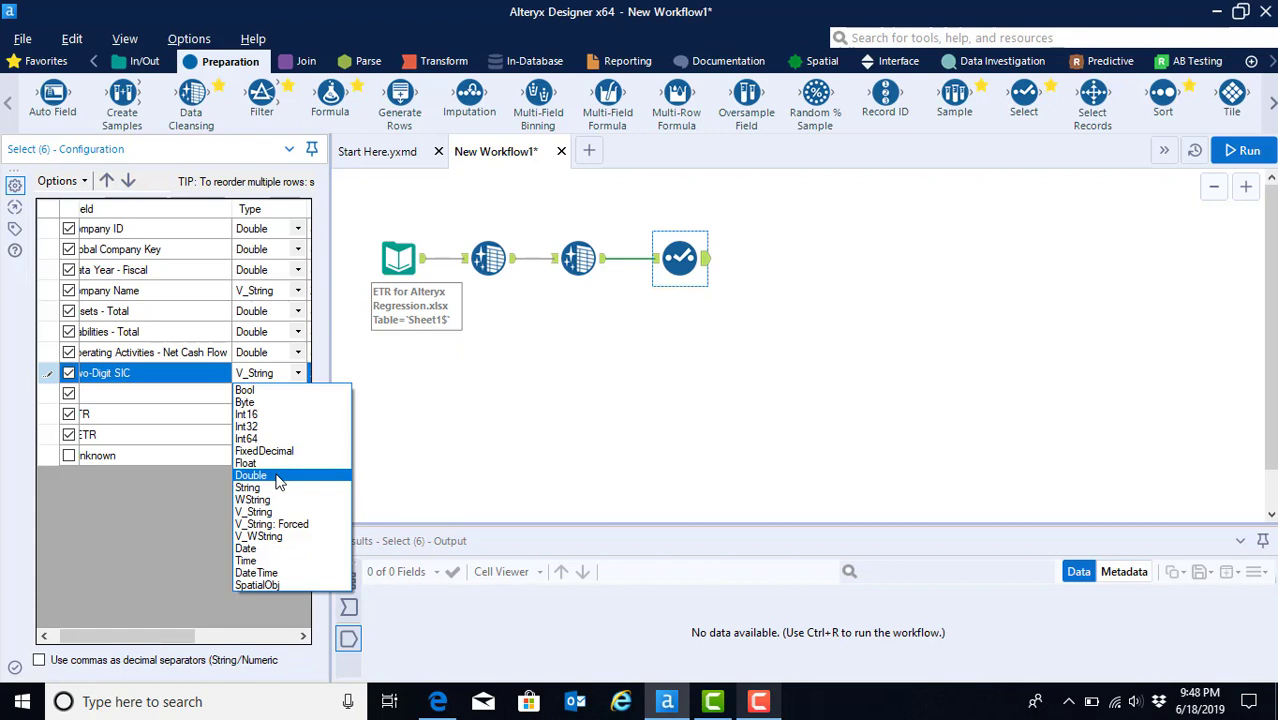
click(279, 476)
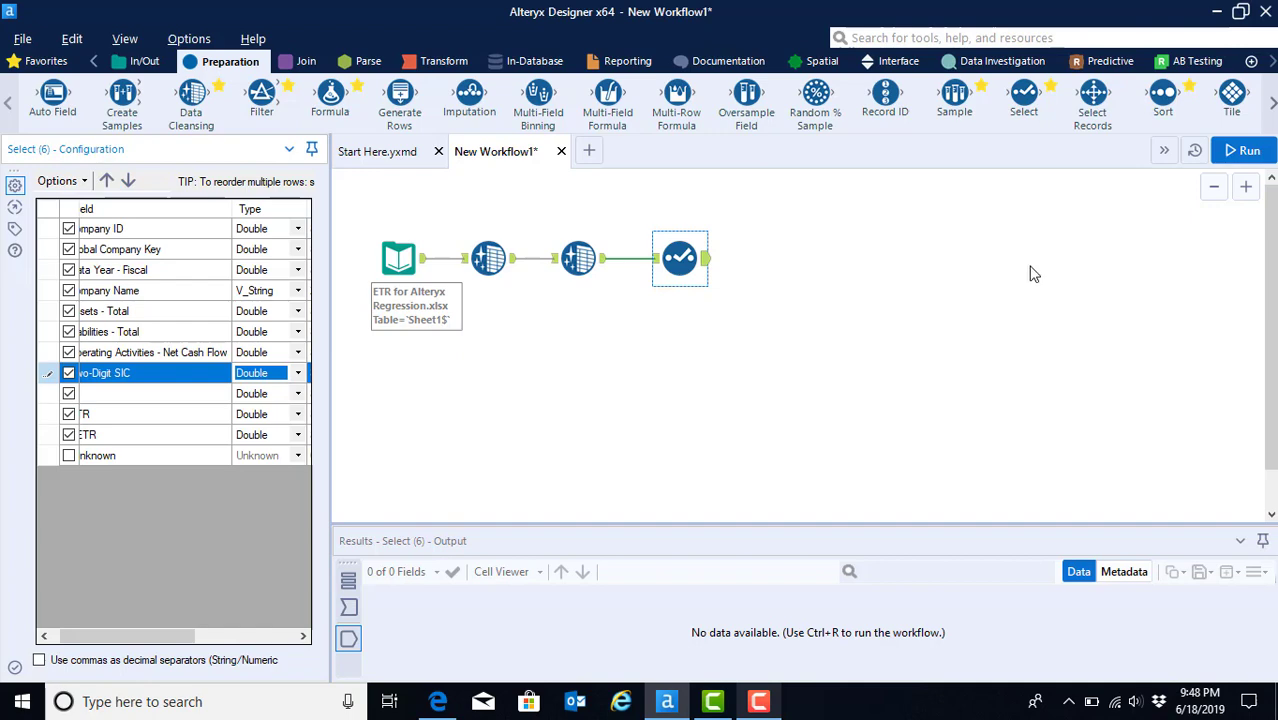
click(1240, 150)
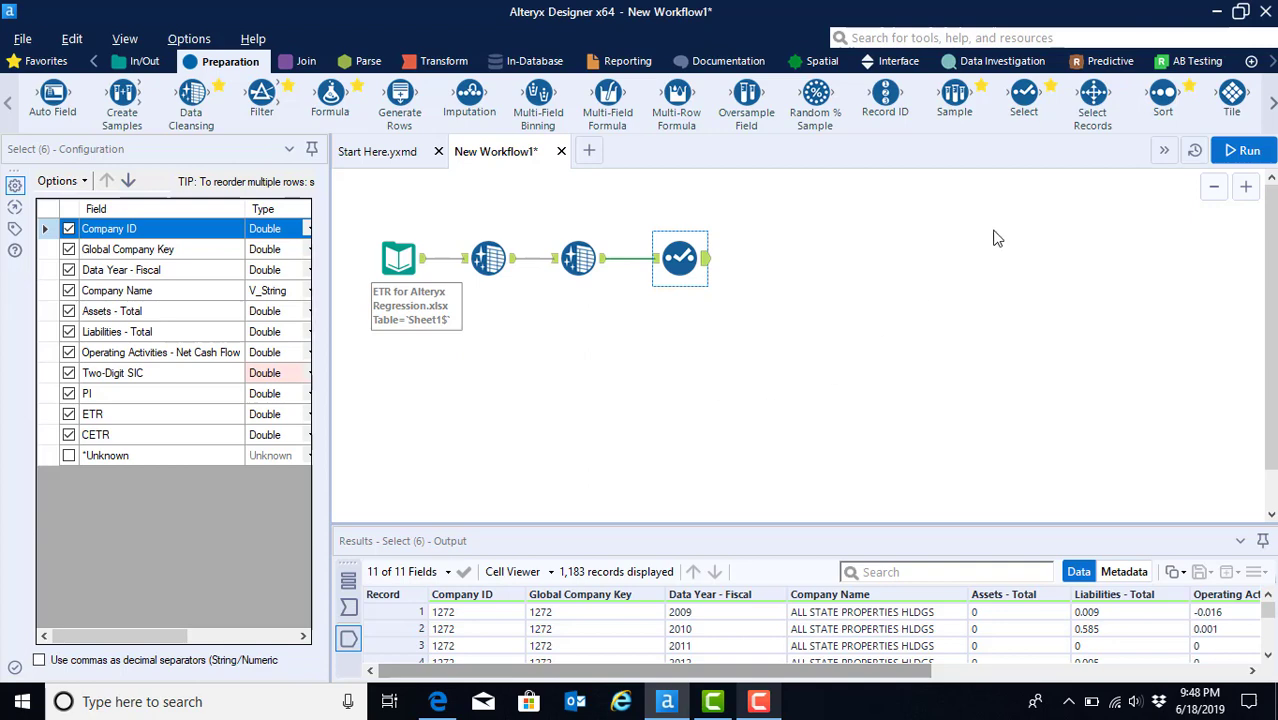
- From the Predictive palette, connect a Linear Regression tool after the Select tool
click(1103, 63)
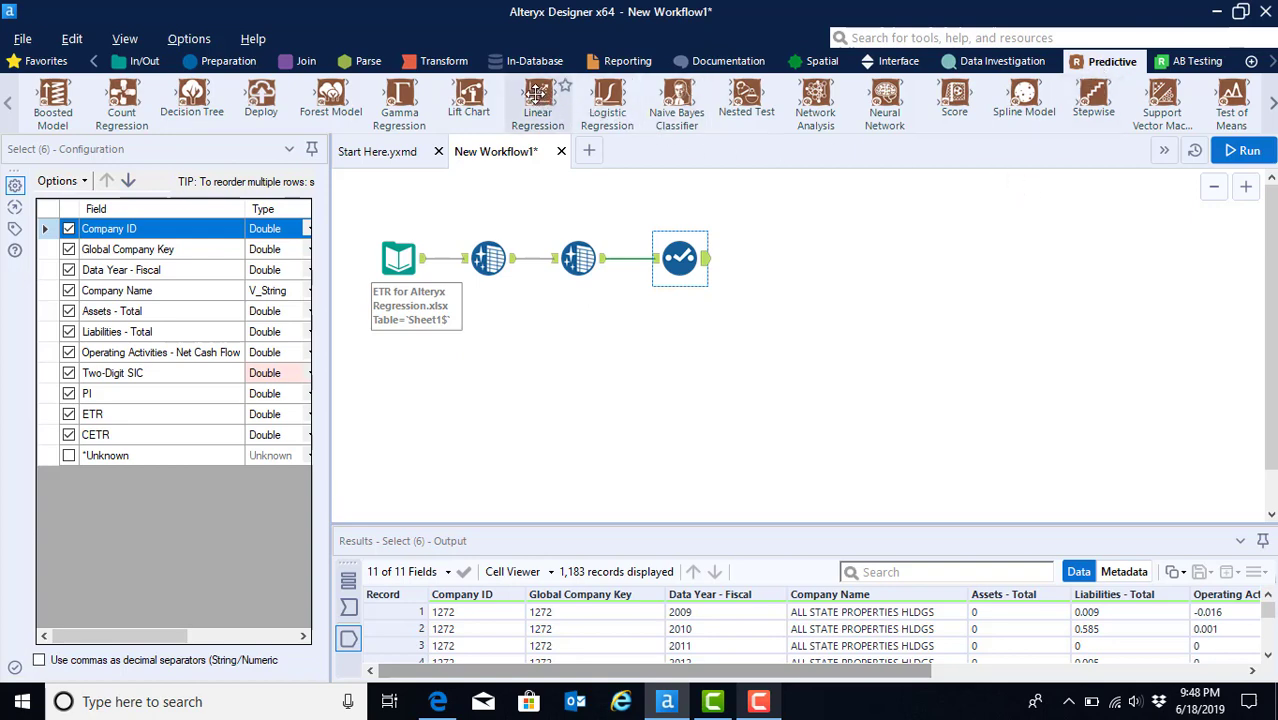
drag(537, 91, 765, 258)
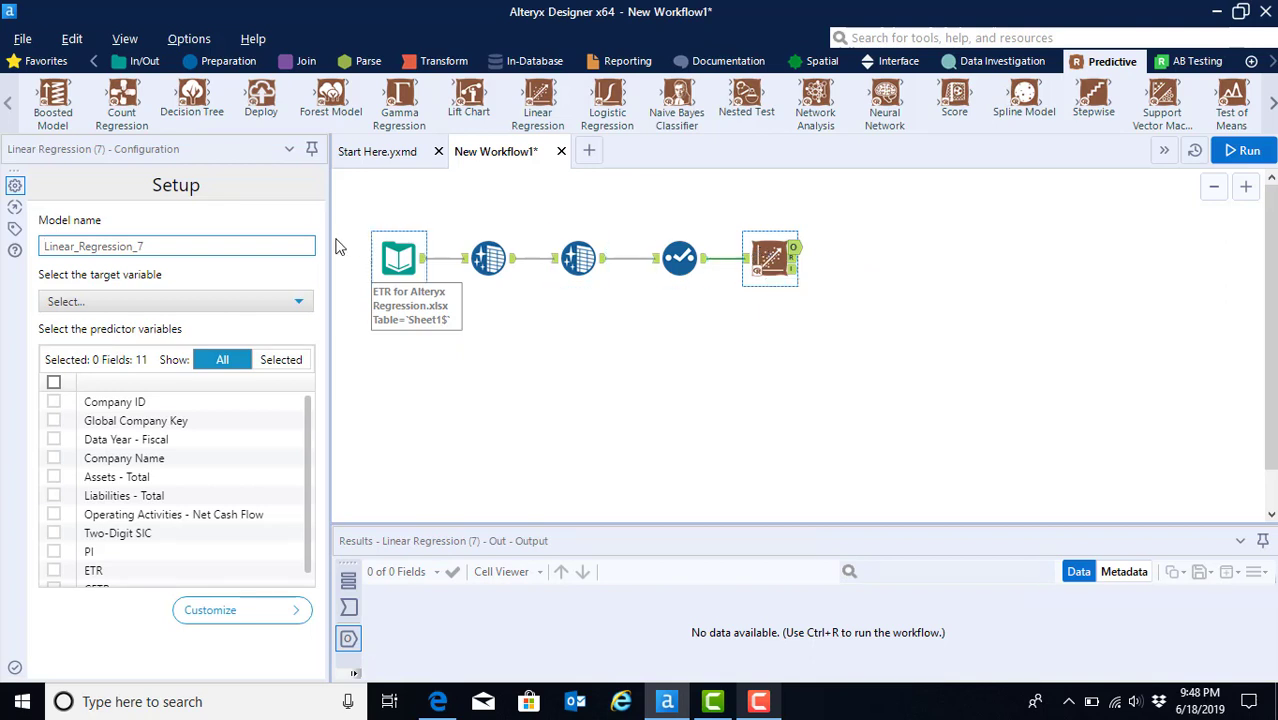
- Replace the model name Linear_Regression_7 with 'ETR_Regenssion'
drag(166, 246, 35, 252)
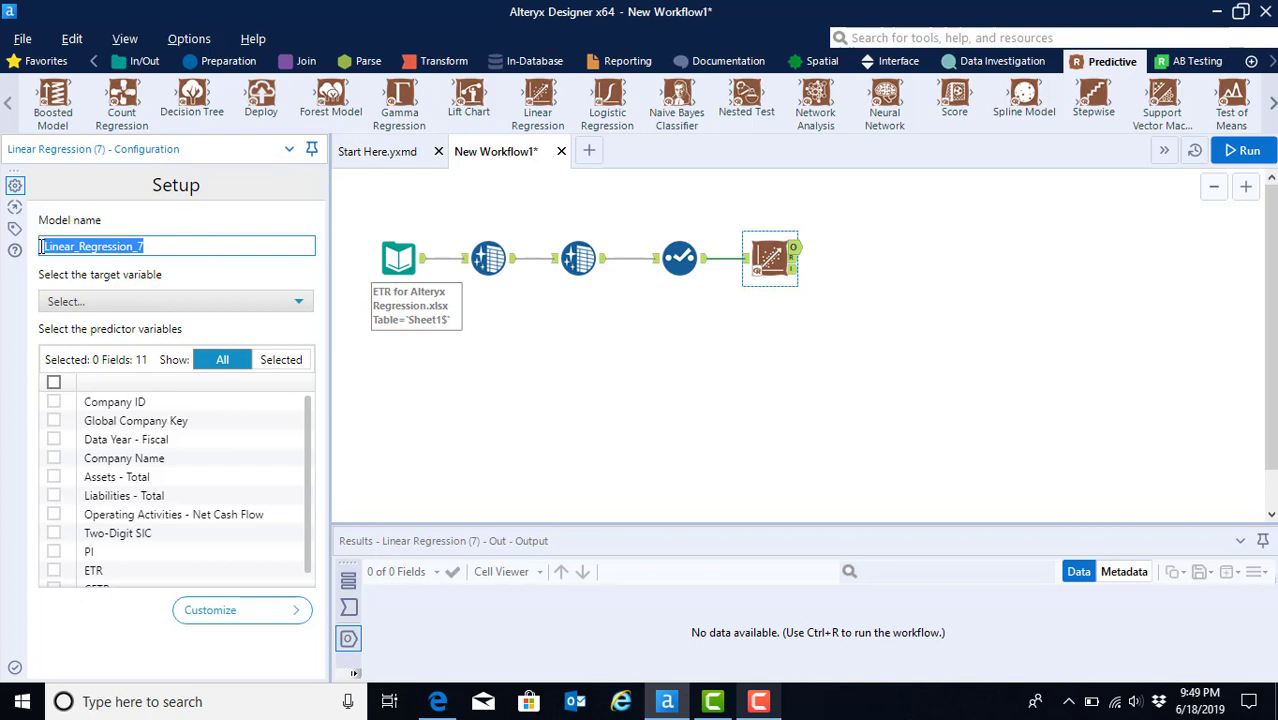
text(ETR)
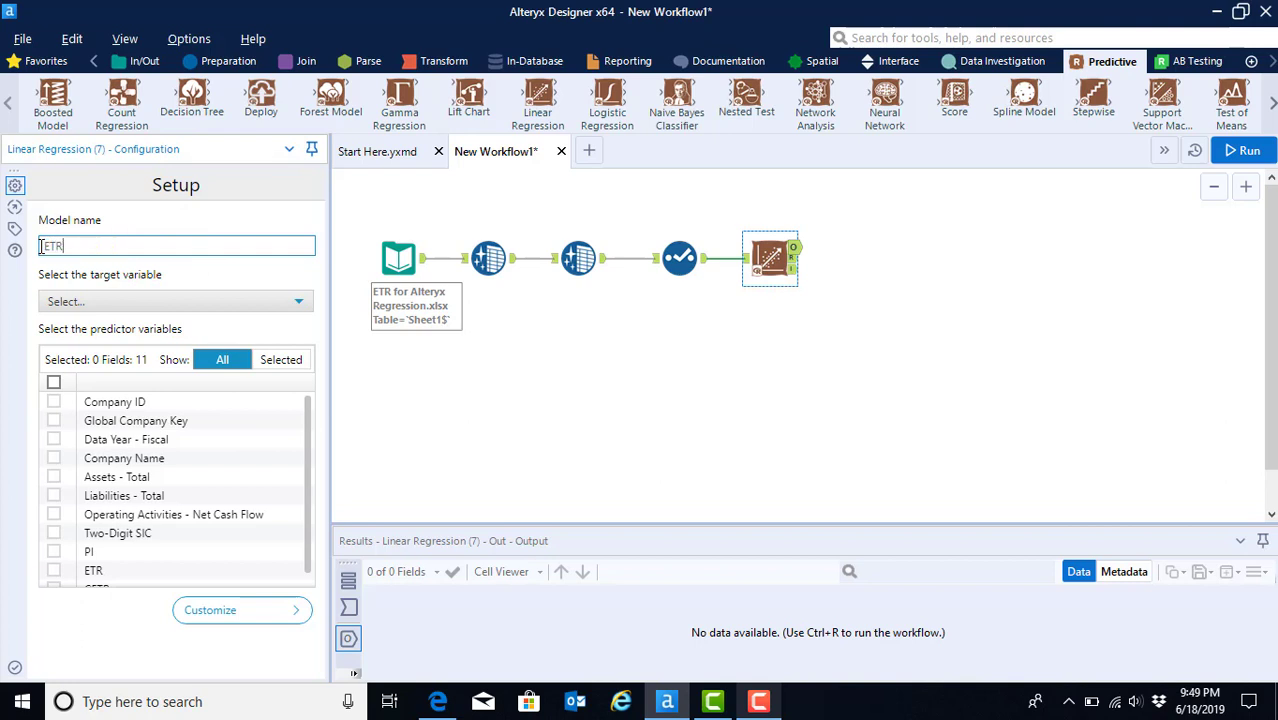
text(_Regenssion)
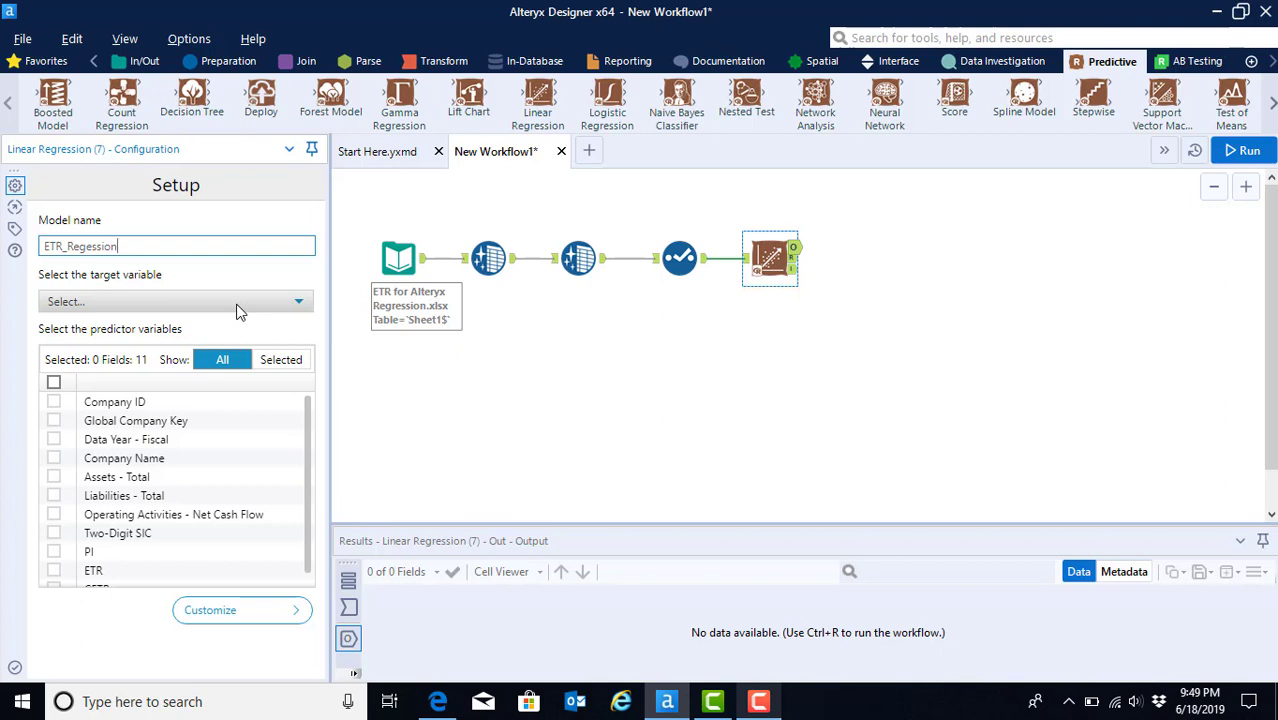
- Choose ETR as the target variable, reopening the list to confirm the choice
click(236, 302)
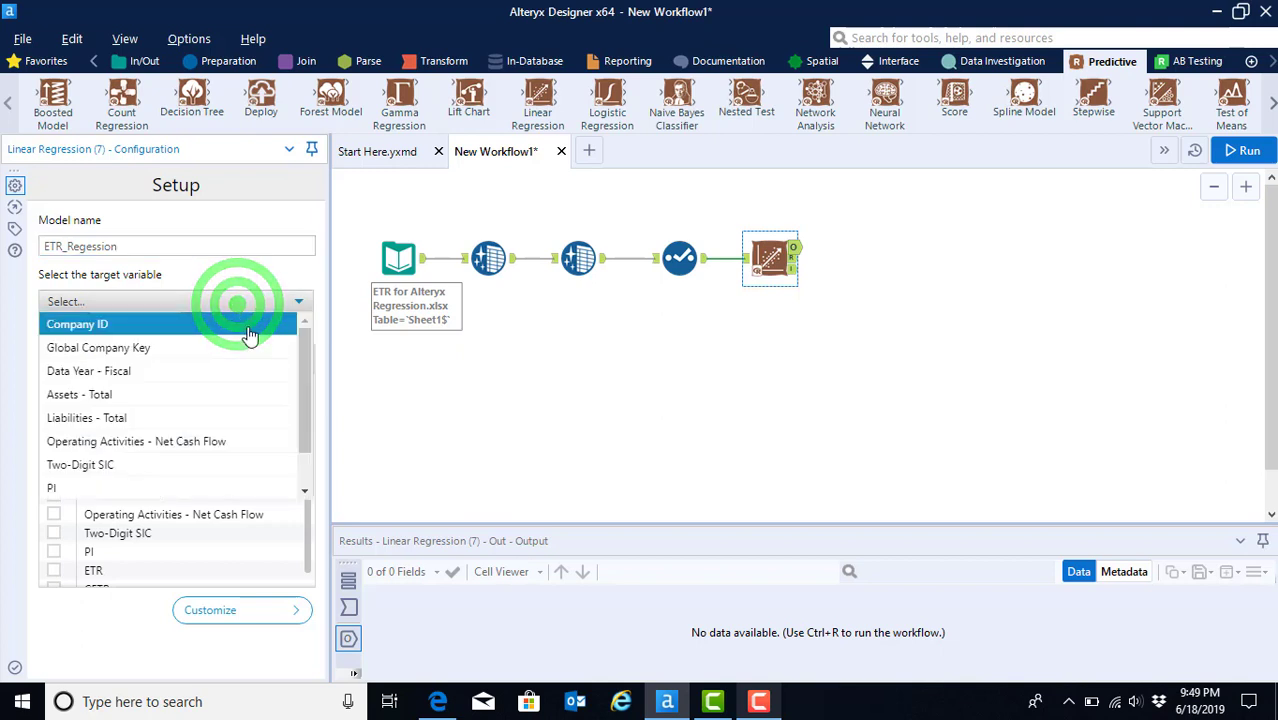
scroll(240, 400, down, 1)
click(191, 465)
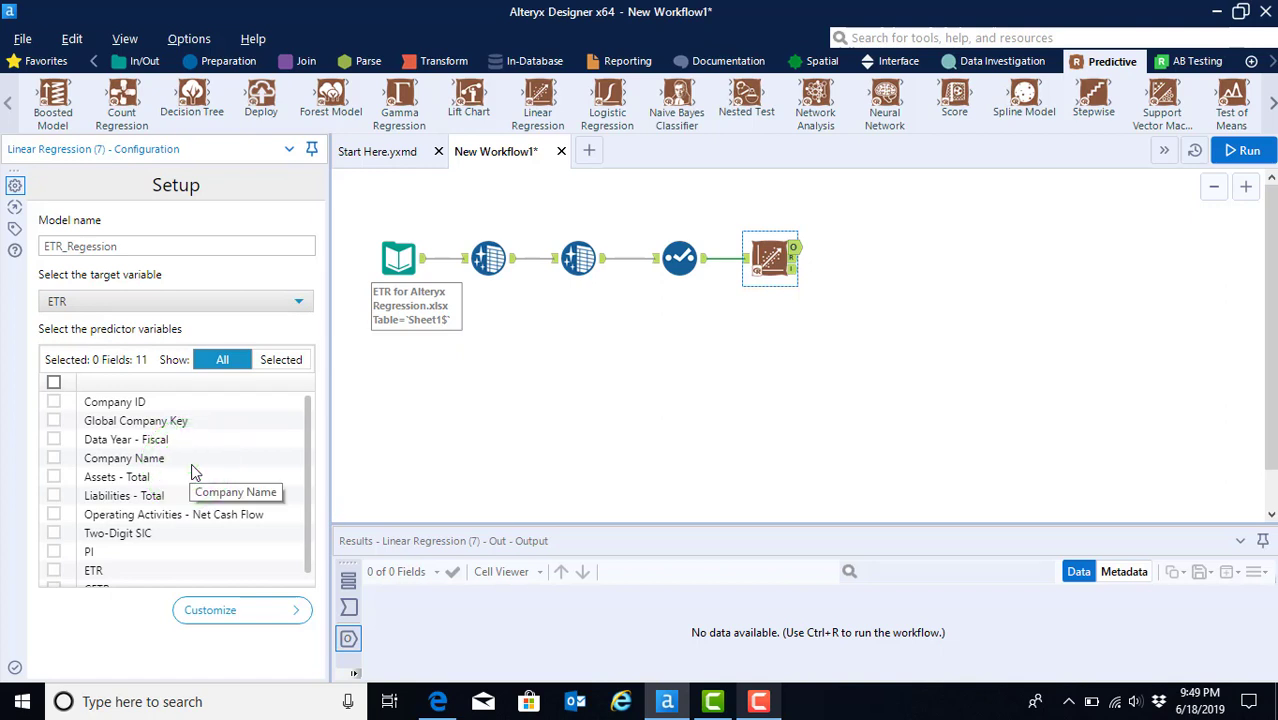
click(301, 311)
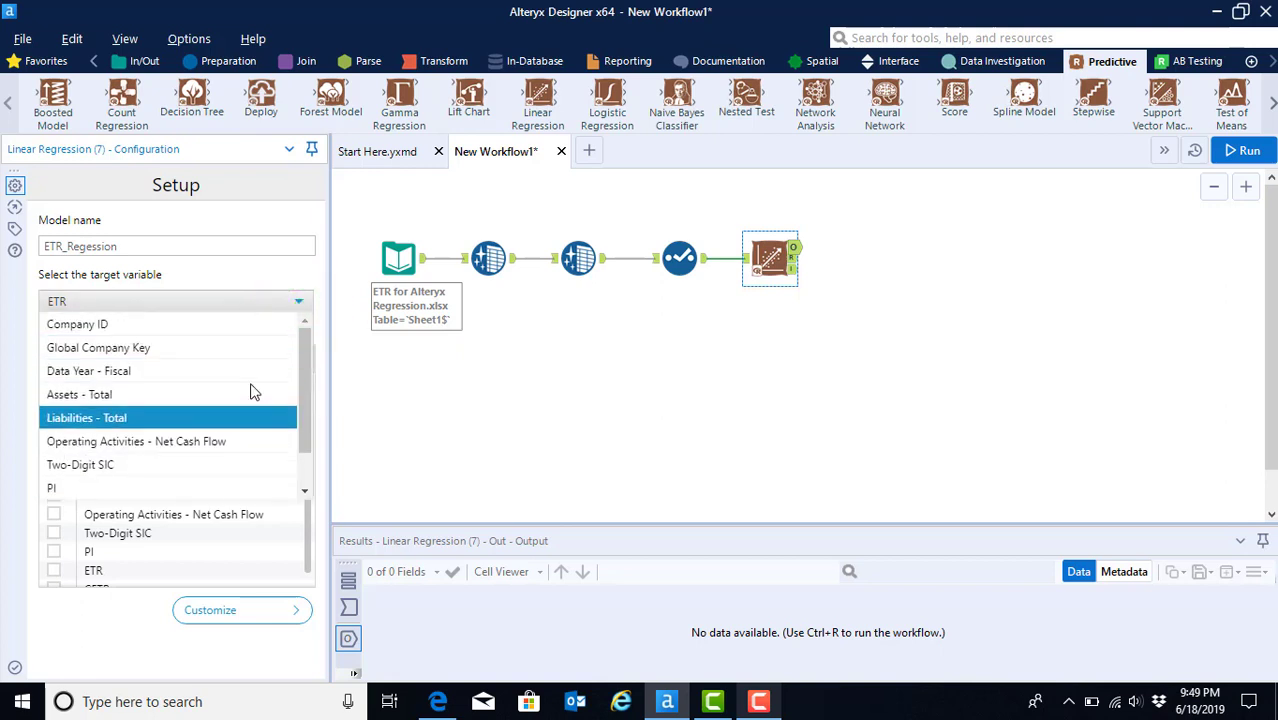
scroll(253, 392, down, 1)
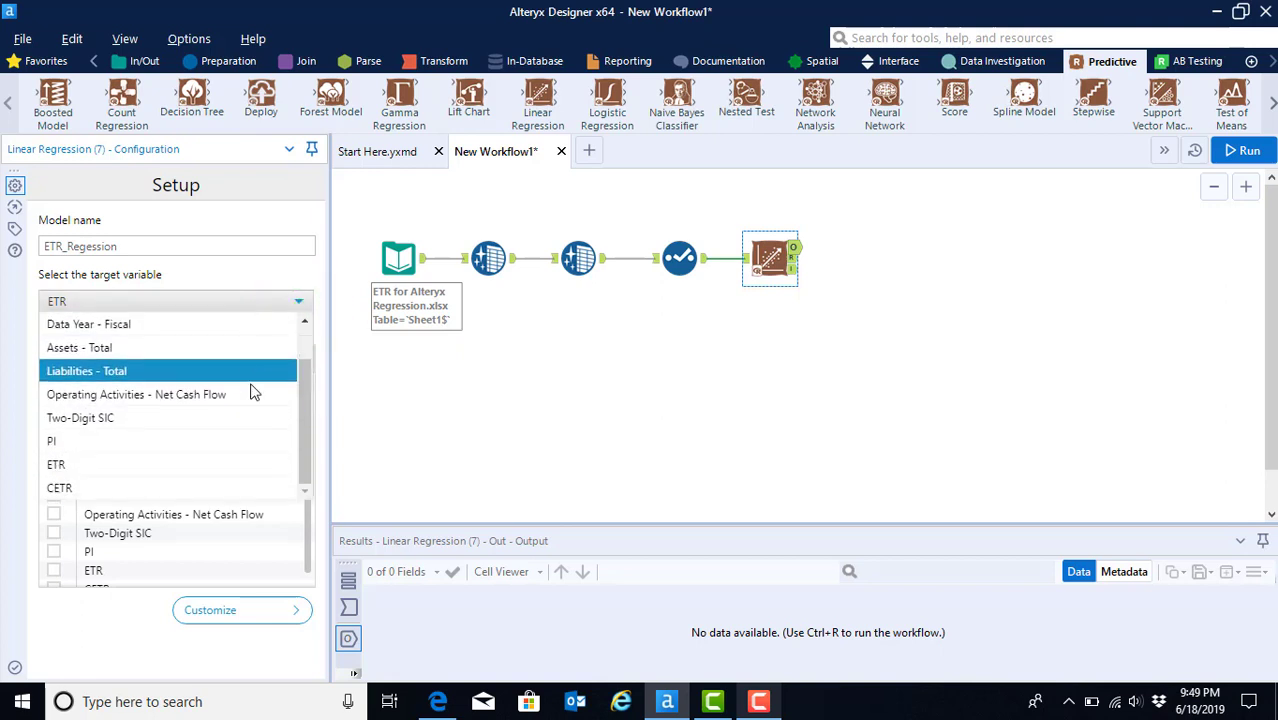
click(178, 465)
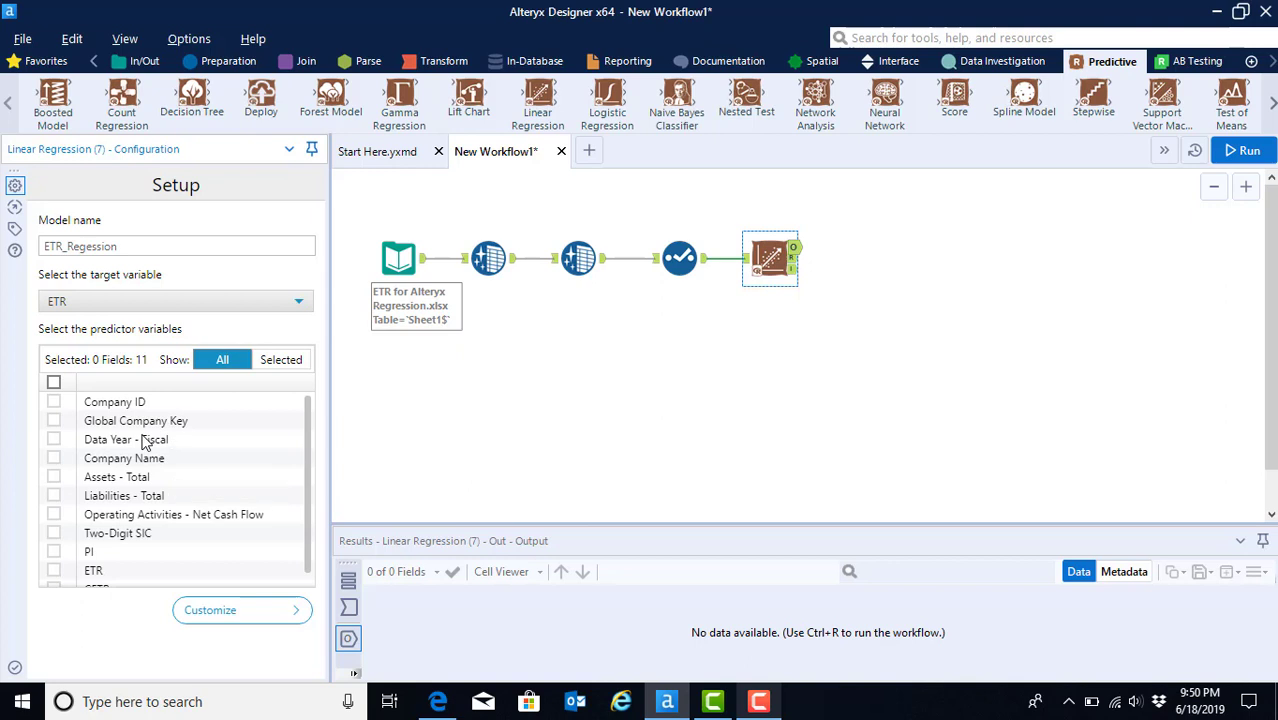
- Tick Assets - Total, Liabilities - Total, PI and Operating Activities - Net Cash Flow as predictors
scroll(142, 445, down, 1)
click(53, 465)
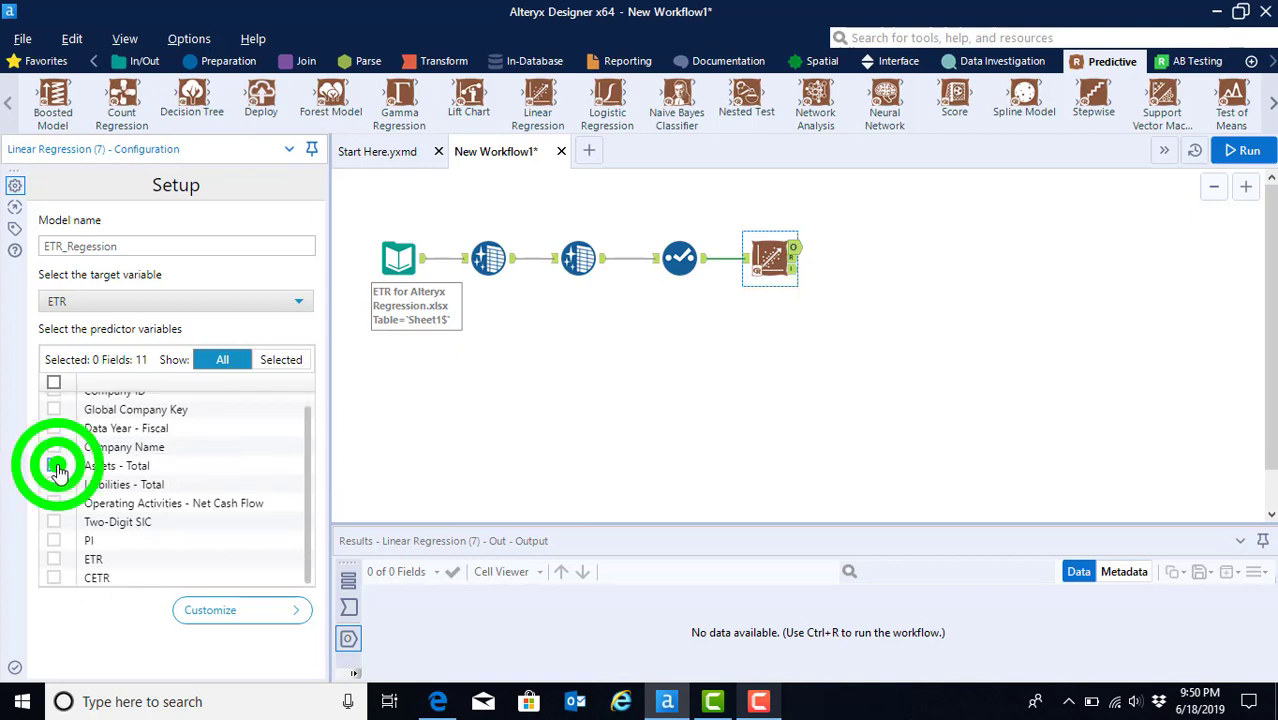
click(53, 484)
click(53, 540)
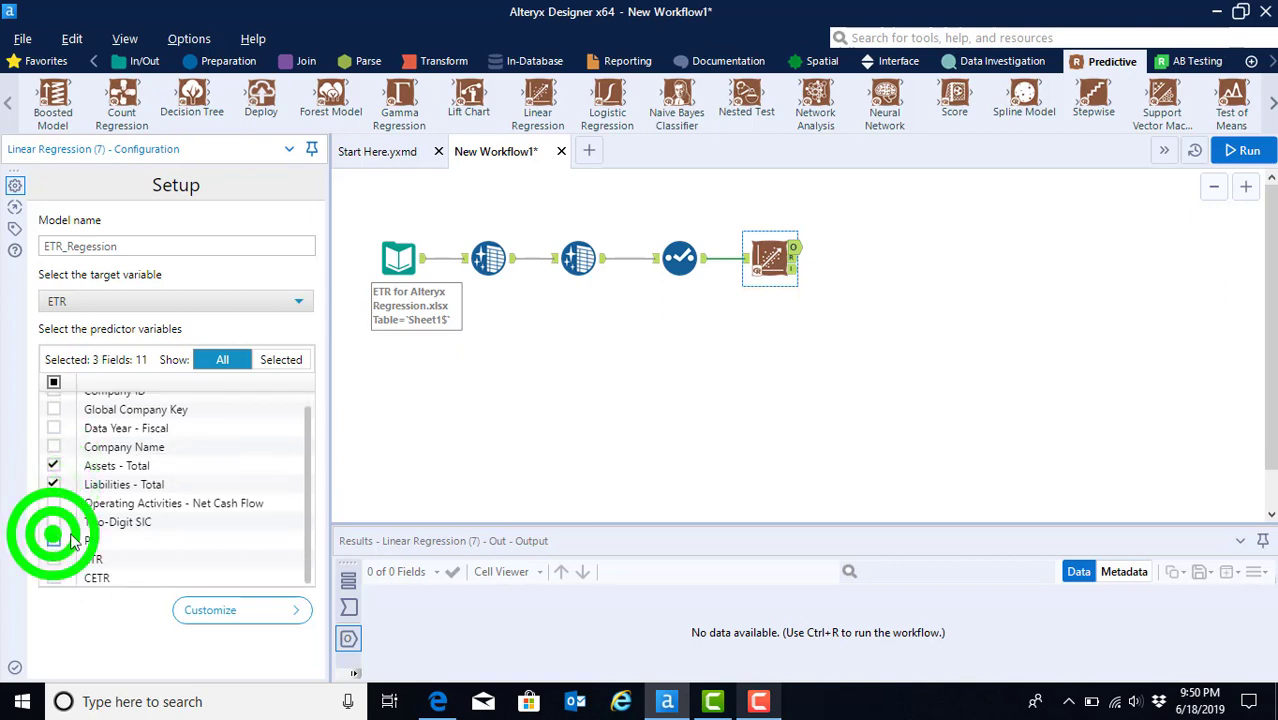
click(53, 503)
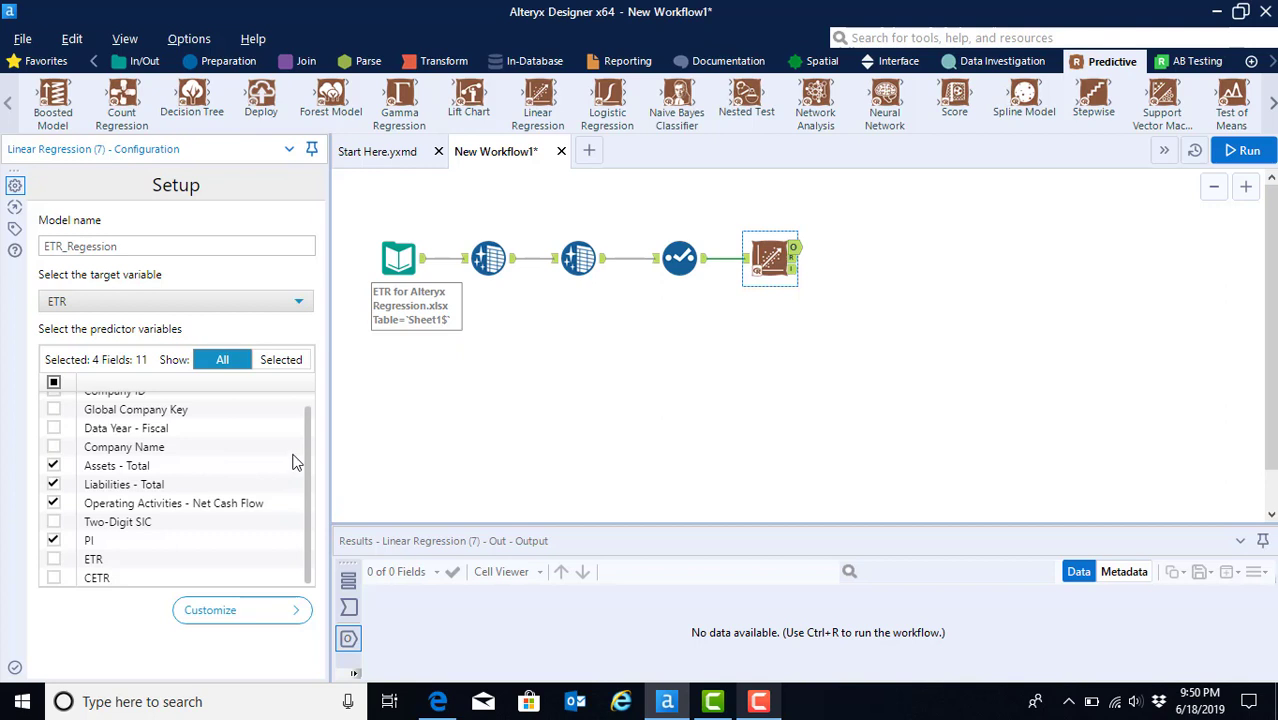
- Run the workflow to build the ETR_Regession model and inspect its 1,183 input records
click(1242, 152)
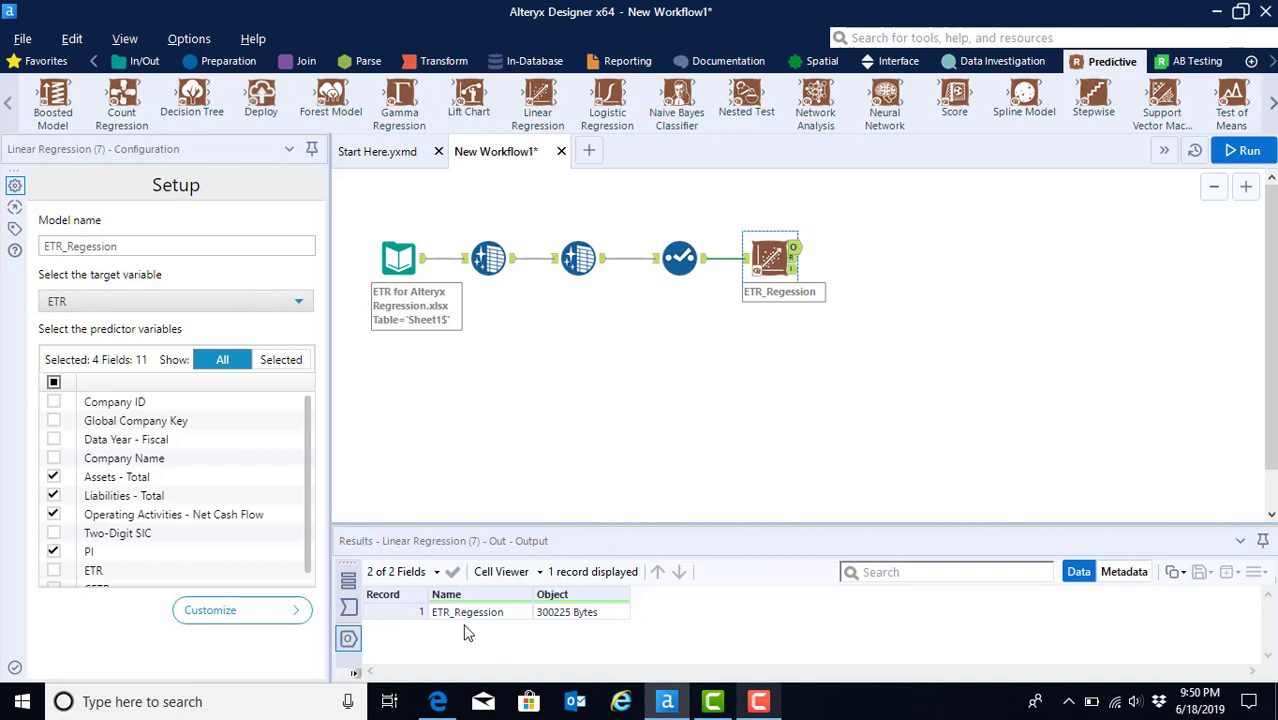
click(349, 608)
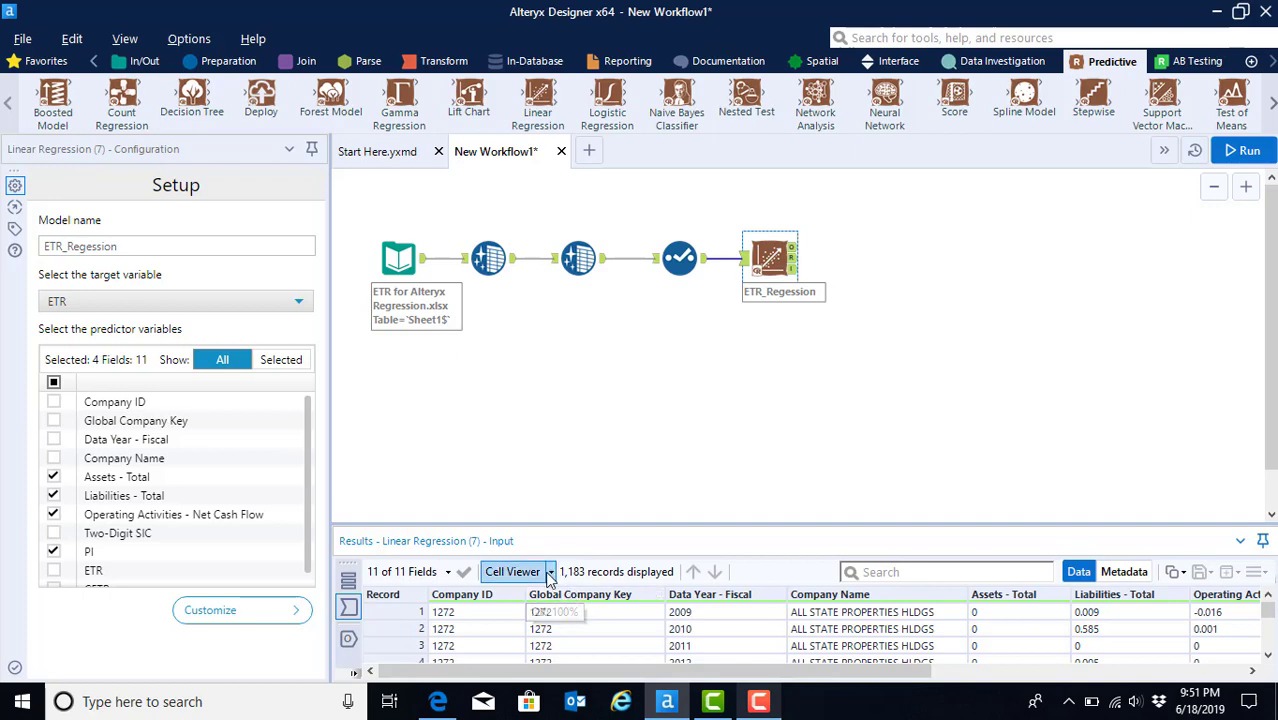
- Place a Browse tool from In/Out after the Linear Regression tool and connect it to the regression output
click(127, 63)
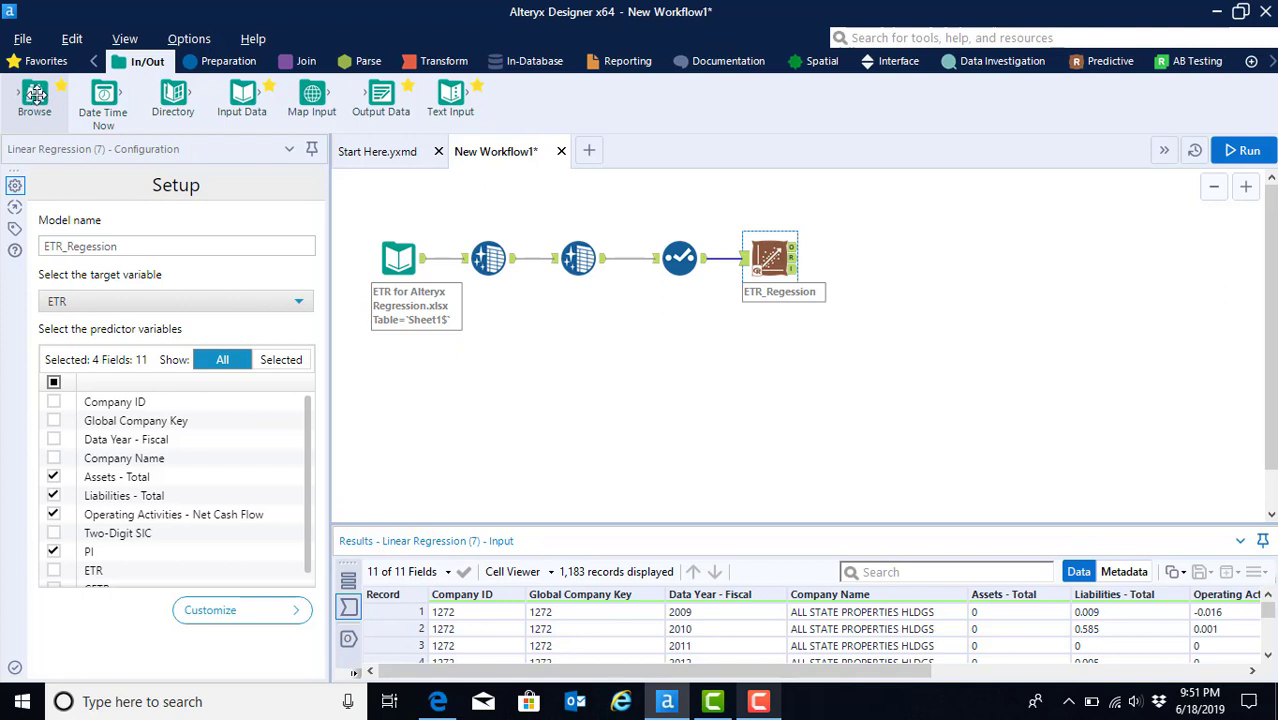
click(36, 95)
drag(480, 234, 852, 262)
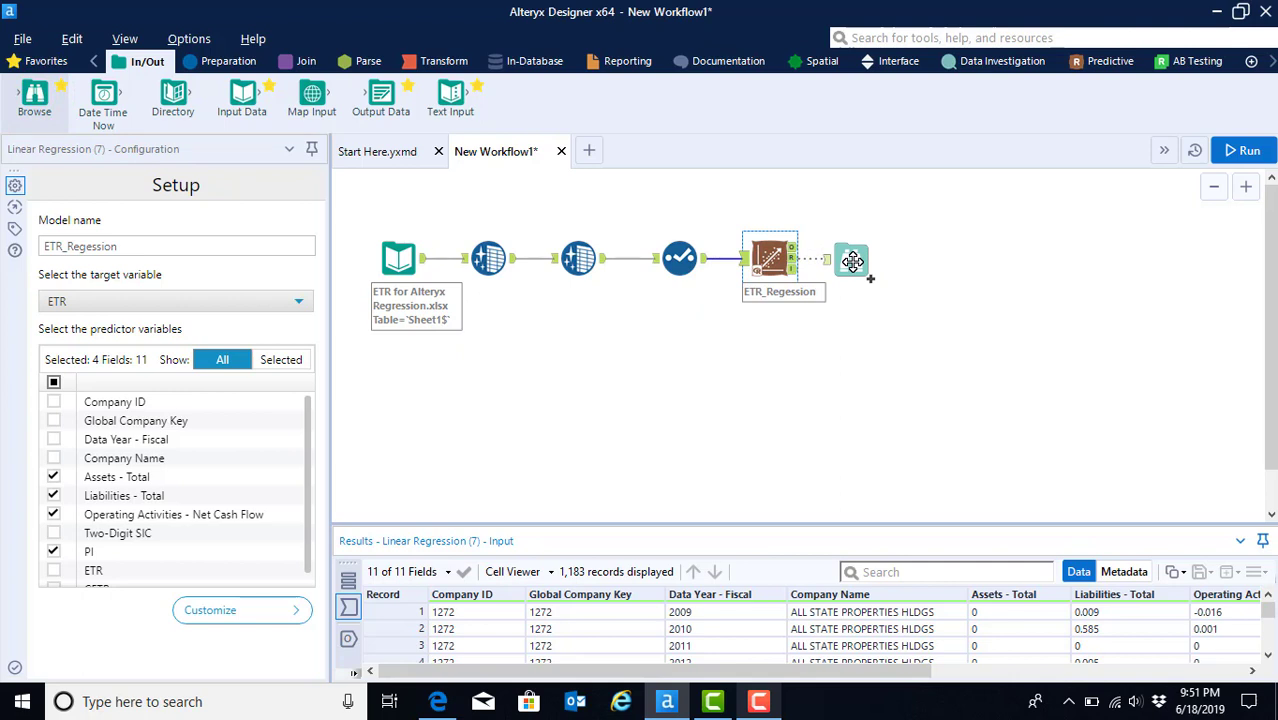
drag(852, 262, 849, 261)
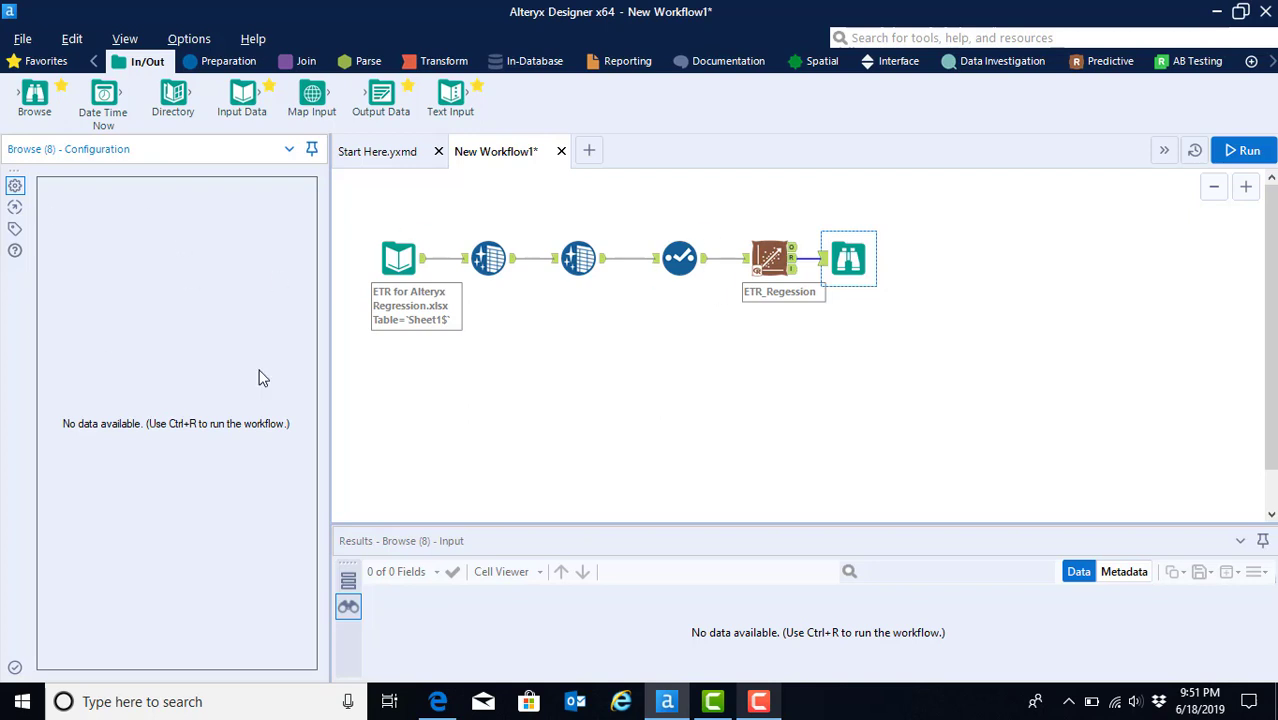
- Run the workflow so the Browse tool shows the 12-record regression report with coefficients
click(1240, 151)
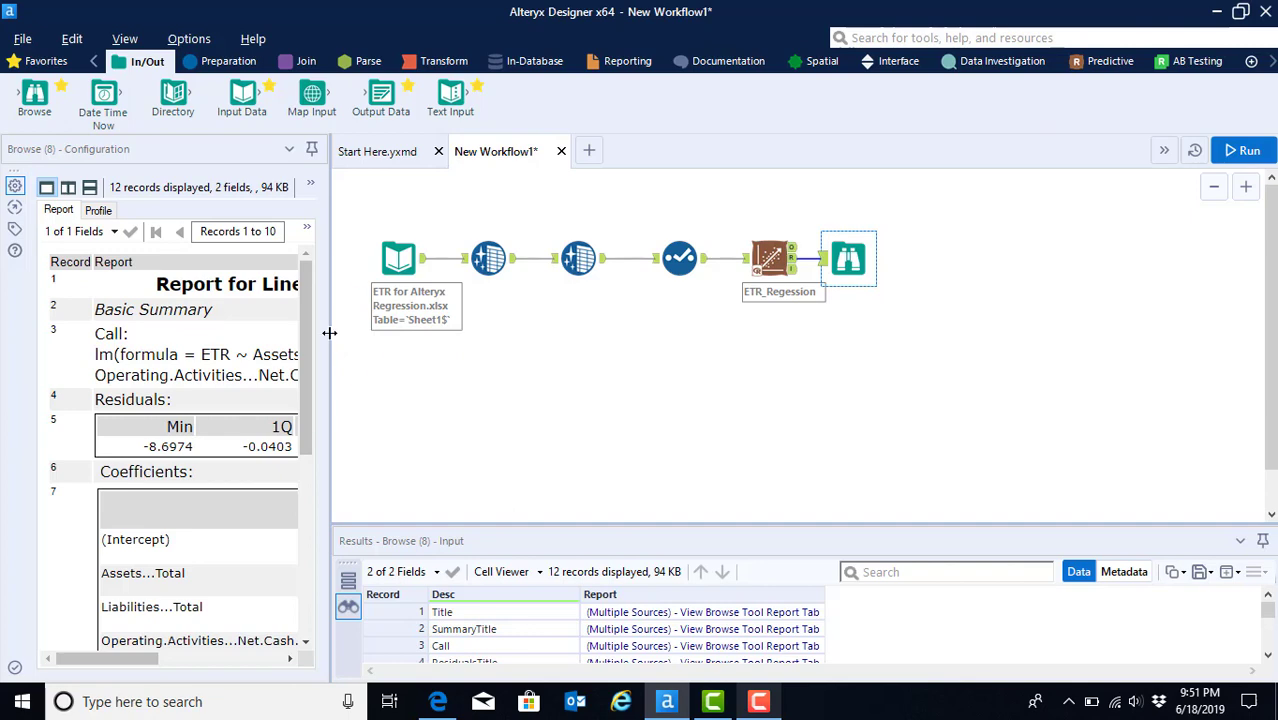
- Widen the report panel and scroll down to the R-squared 0.03682 line and Type II ANOVA for ETR
drag(328, 332, 536, 366)
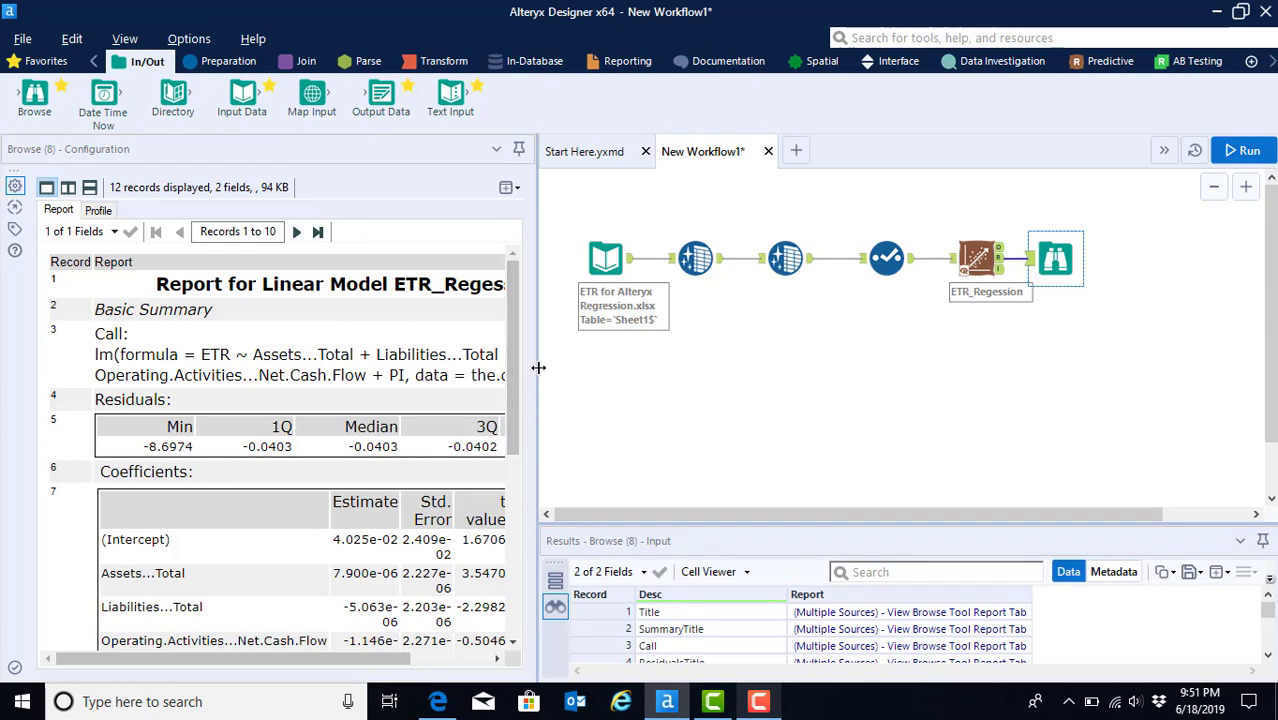
drag(538, 367, 697, 395)
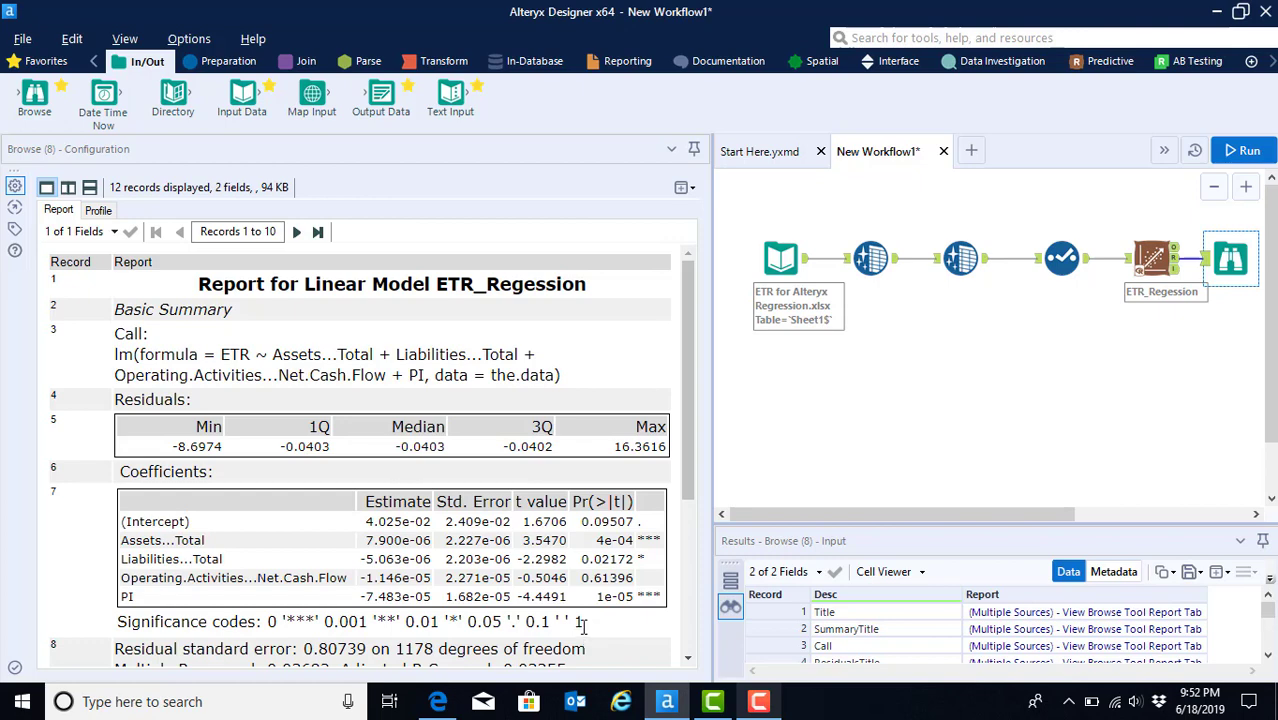
scroll(583, 624, down, 3)
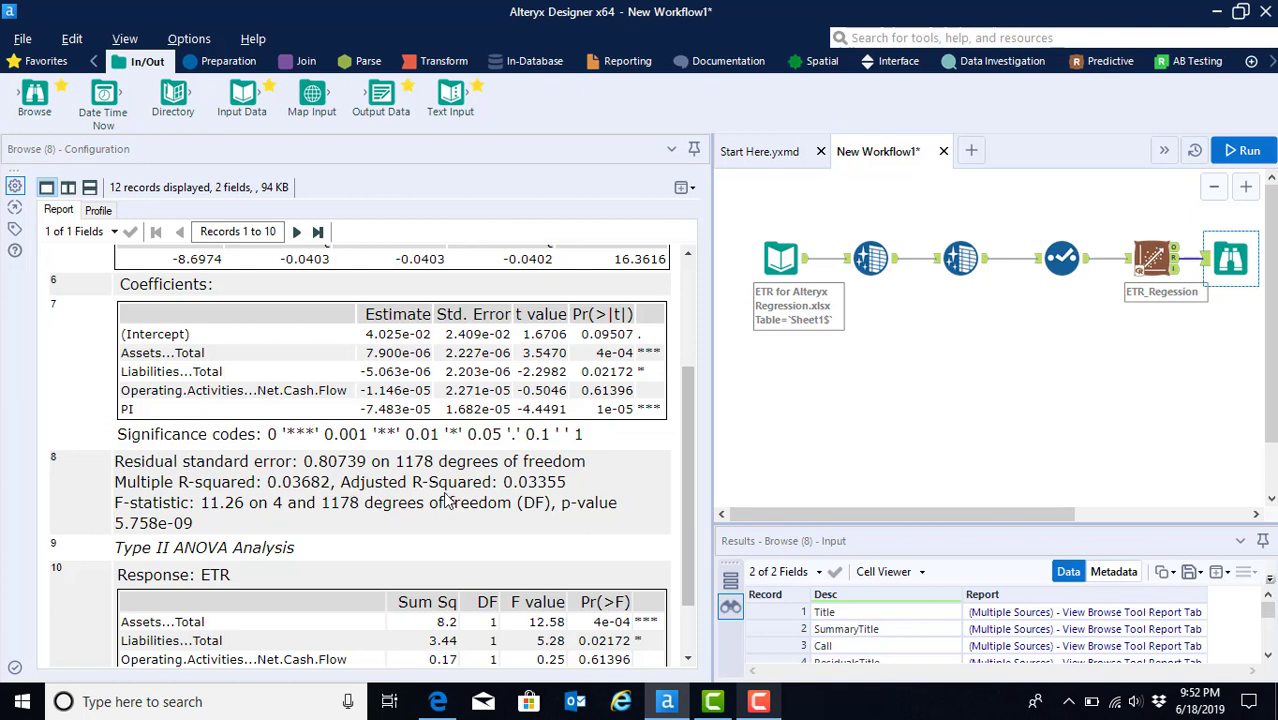
scroll(345, 548, down, 2)
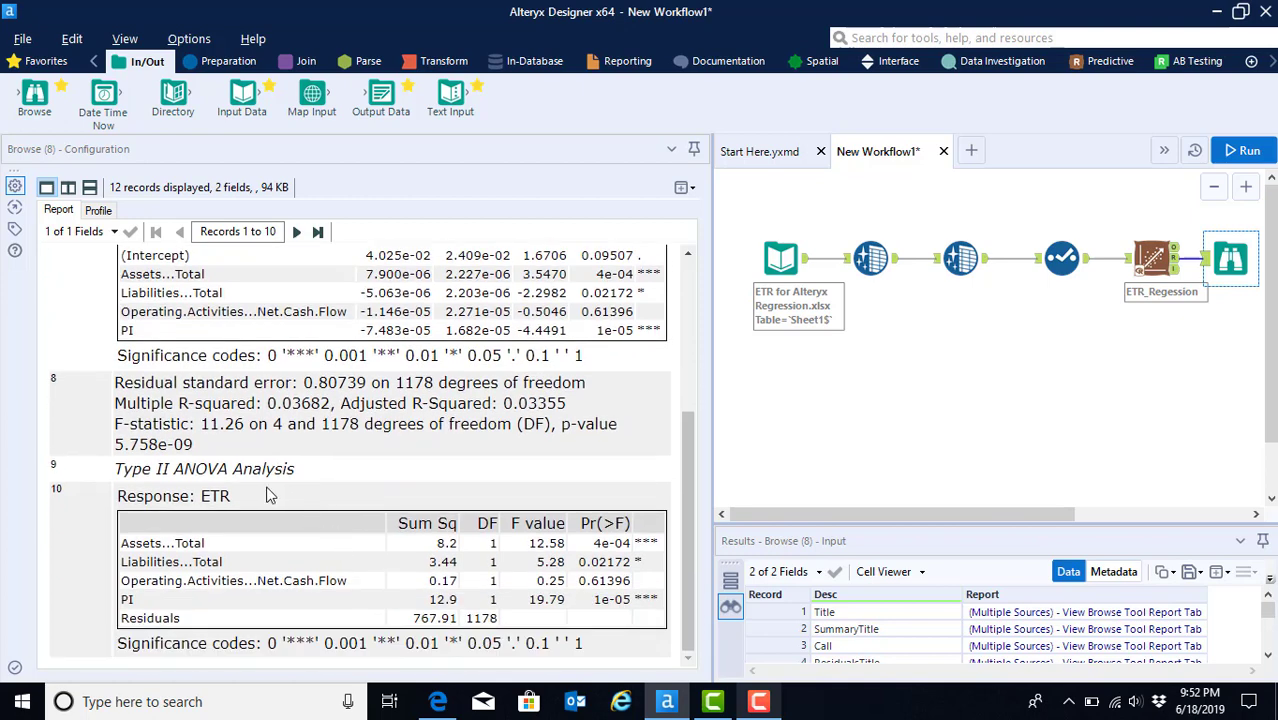